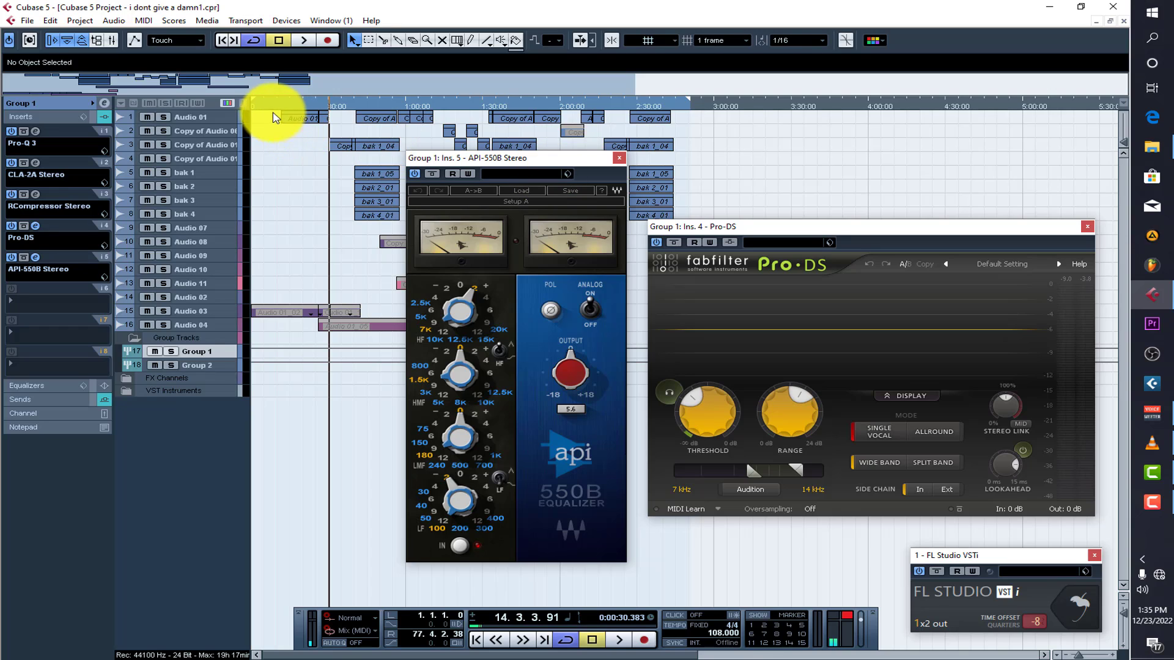
Return the playhead to the project start, close the API-550B and Pro-DS windows, collapse Group 1's inserts
left_click(258, 108)
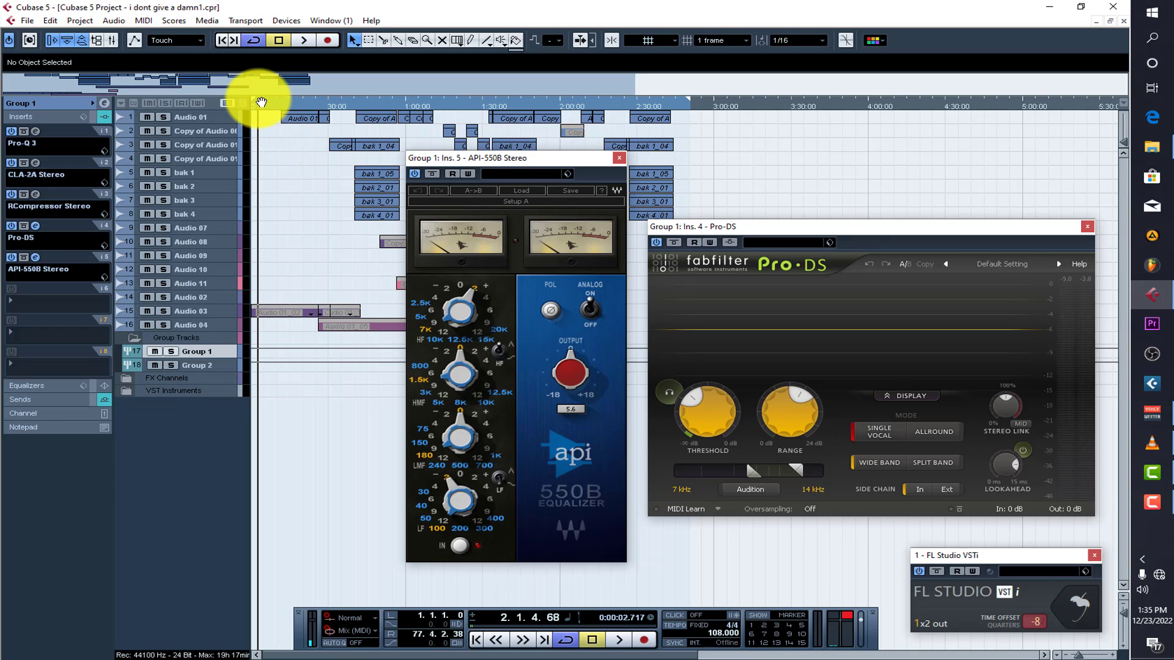
key("Home")
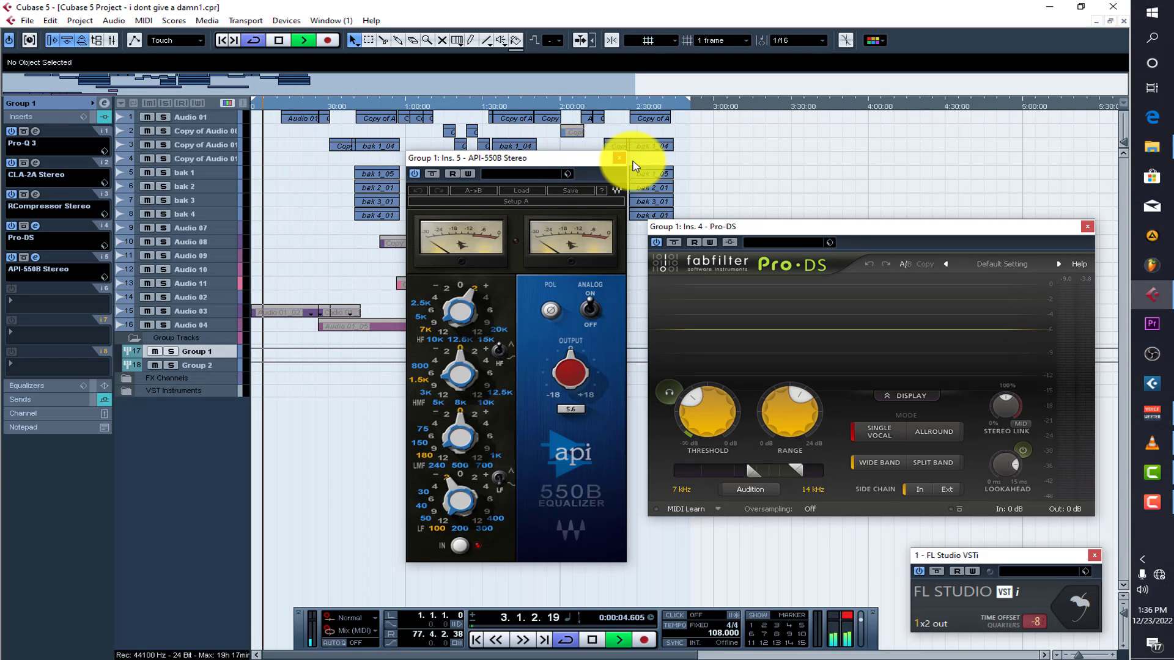
left_click(619, 158)
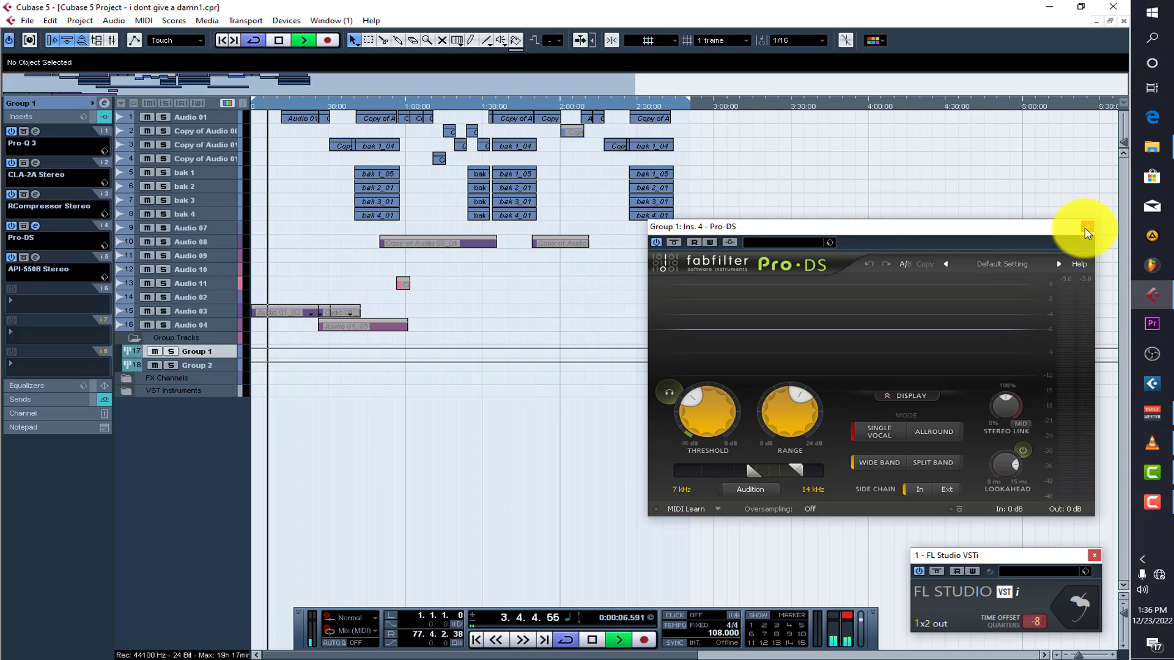
left_click(1087, 227)
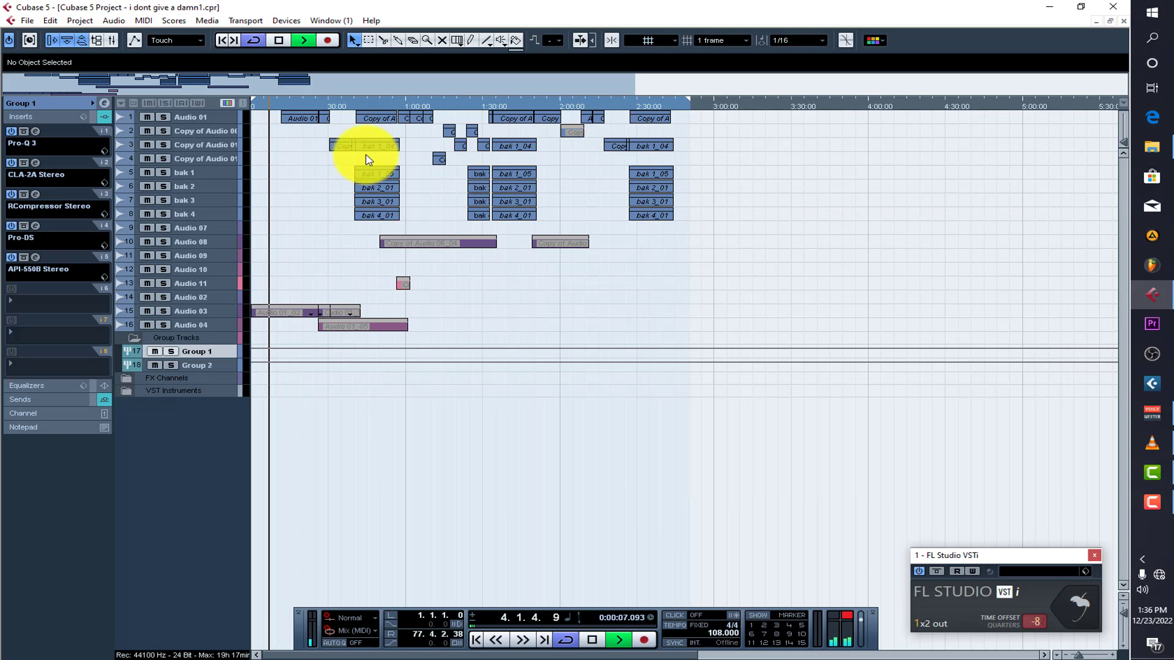
left_click(66, 116)
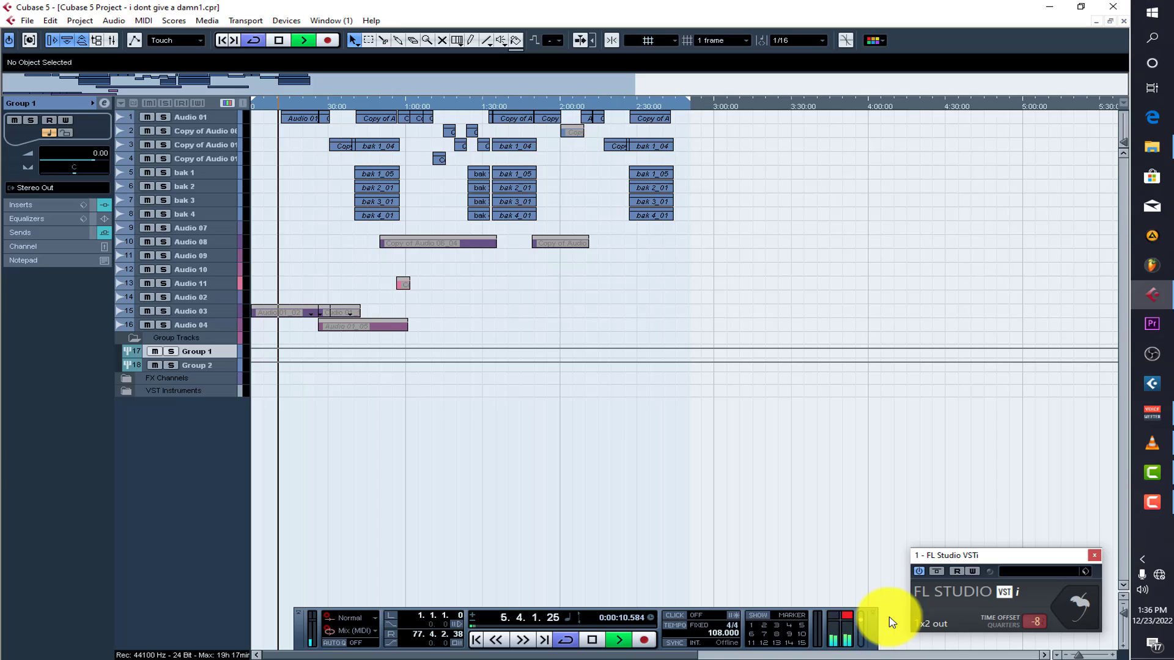
left_click(1089, 613)
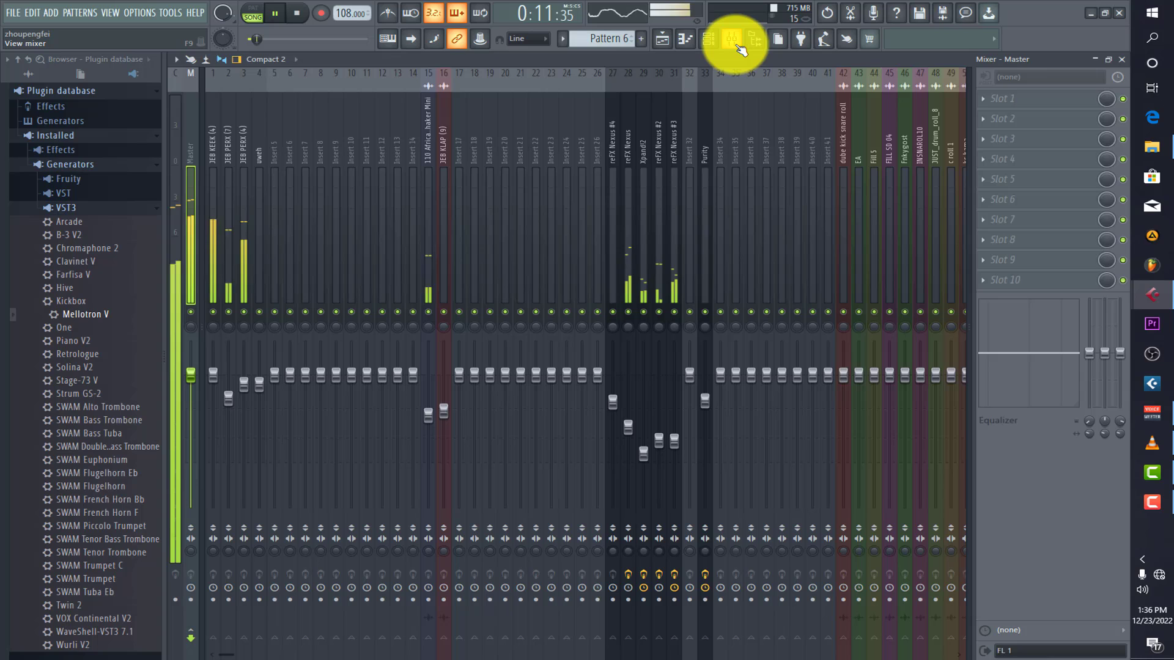
left_click(736, 43)
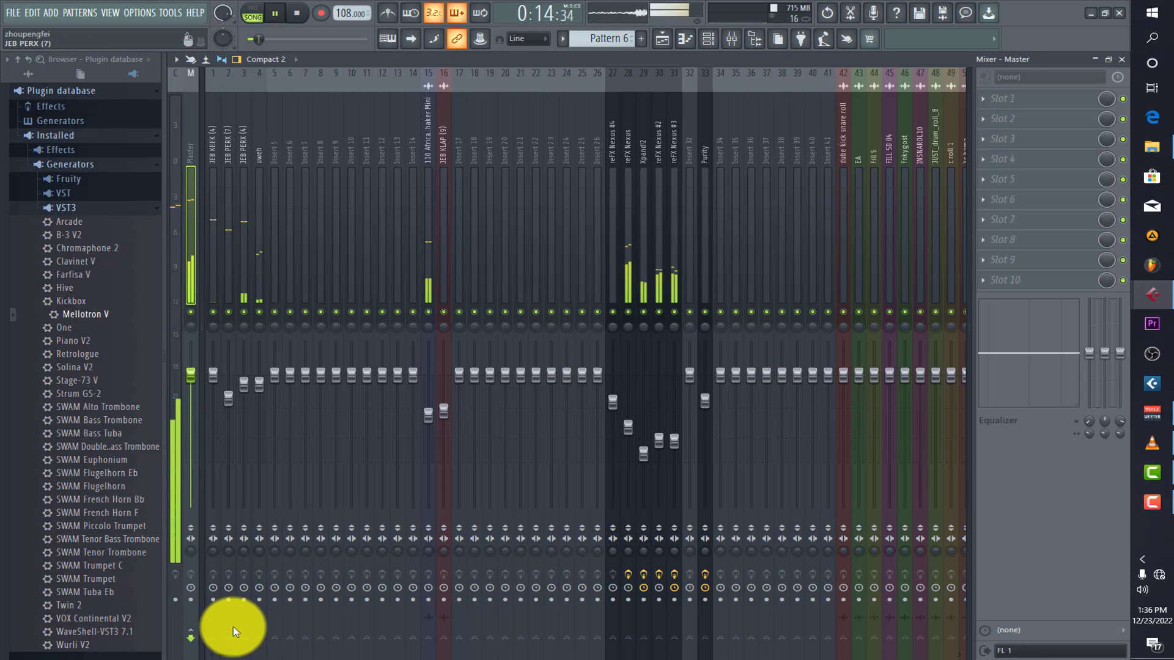
left_click_drag(231, 653, 264, 655)
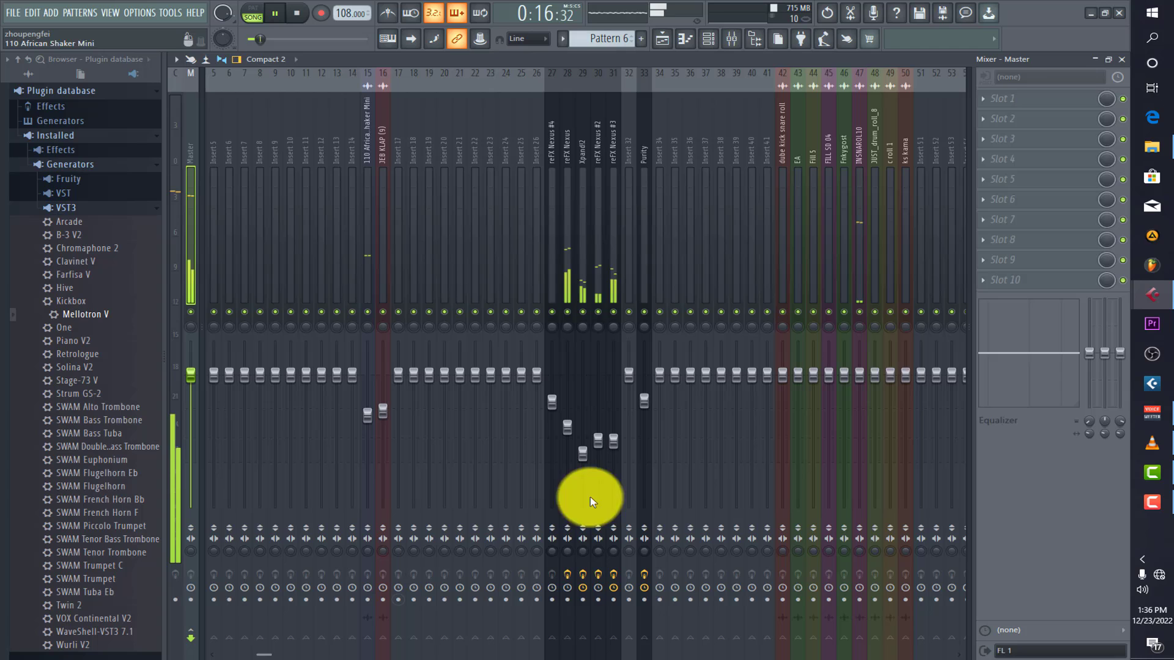
left_click(1119, 13)
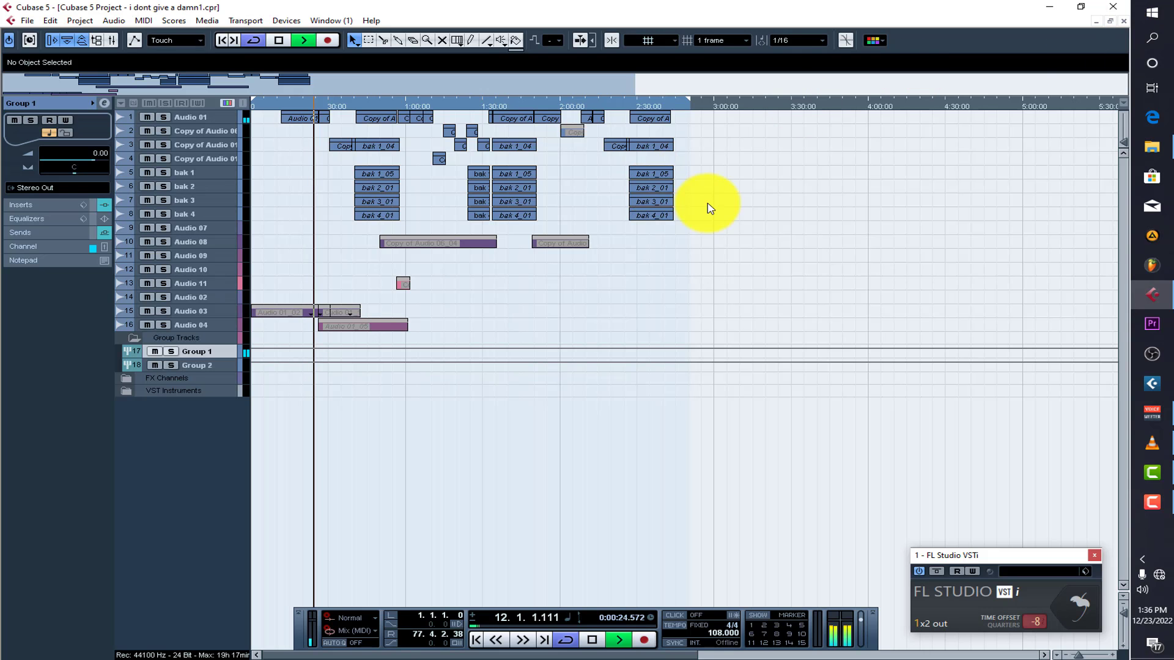
Save the project, enlarge Copy of Audio 01 and Audio 01, zoom in, and stop playback
left_click(26, 20)
left_click(28, 109)
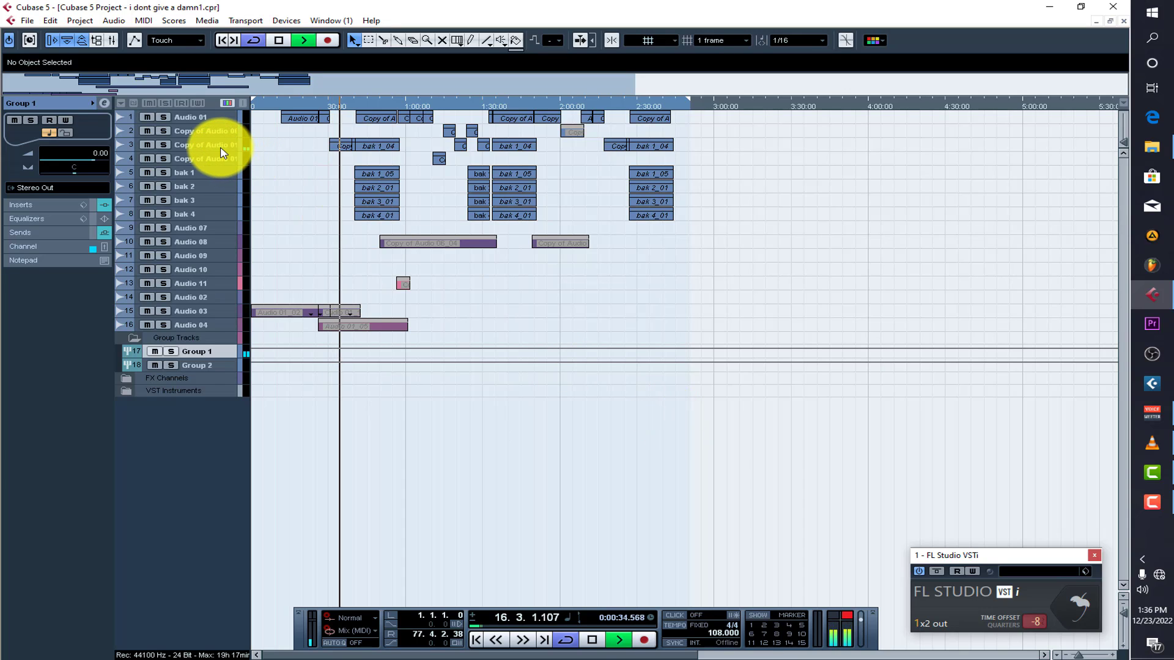
left_click_drag(219, 151, 220, 191)
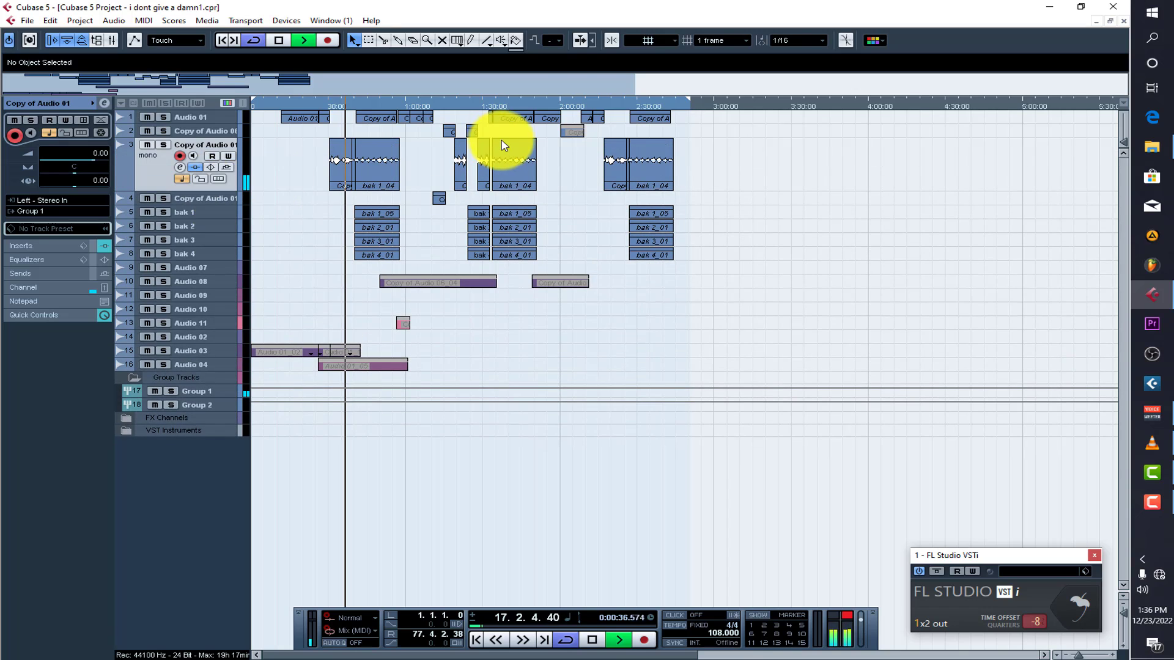
left_click_drag(635, 86, 356, 84)
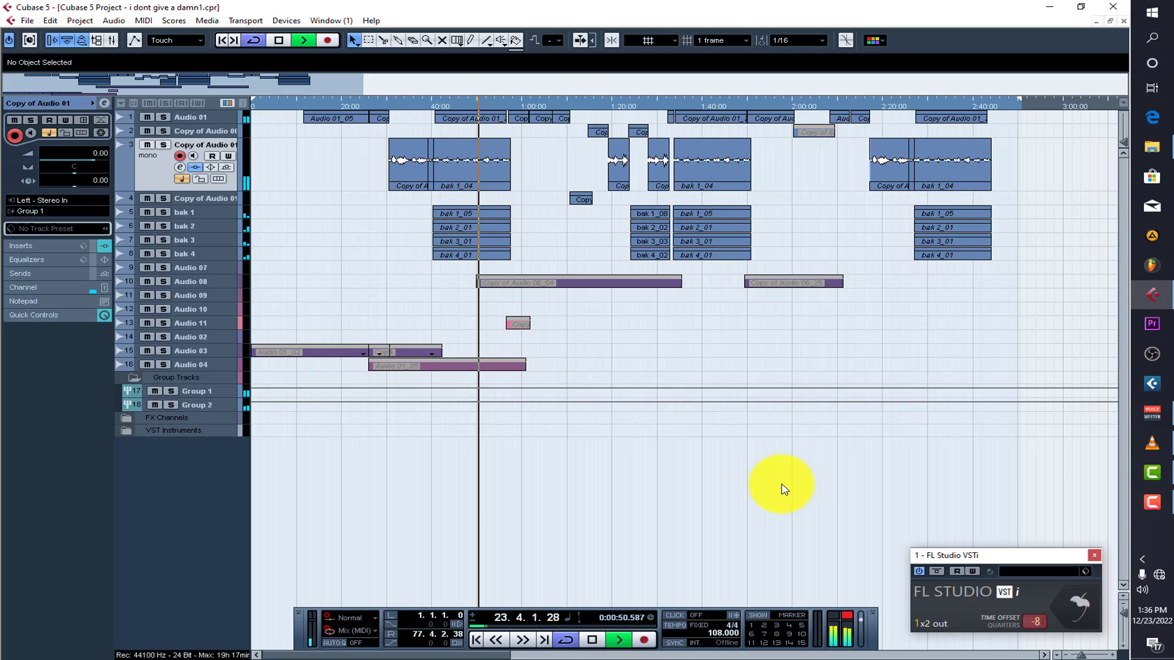
key("space")
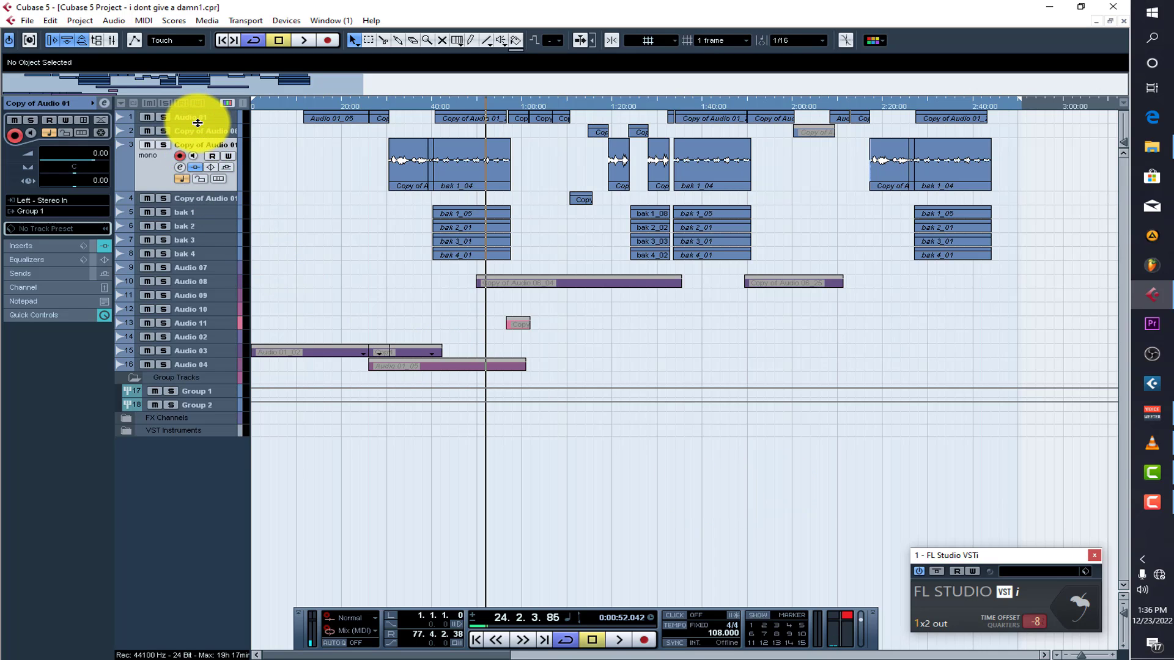
left_click_drag(198, 123, 198, 174)
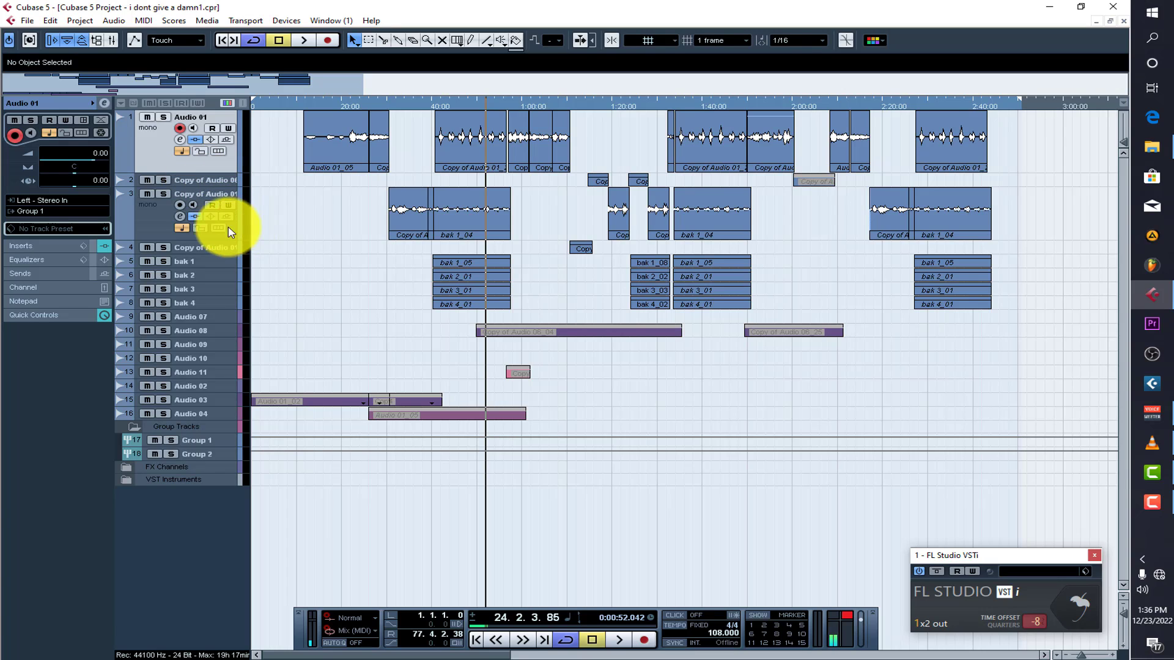
Open and then close Audio 01's C1 gate editor
left_click(54, 246)
left_click(36, 132)
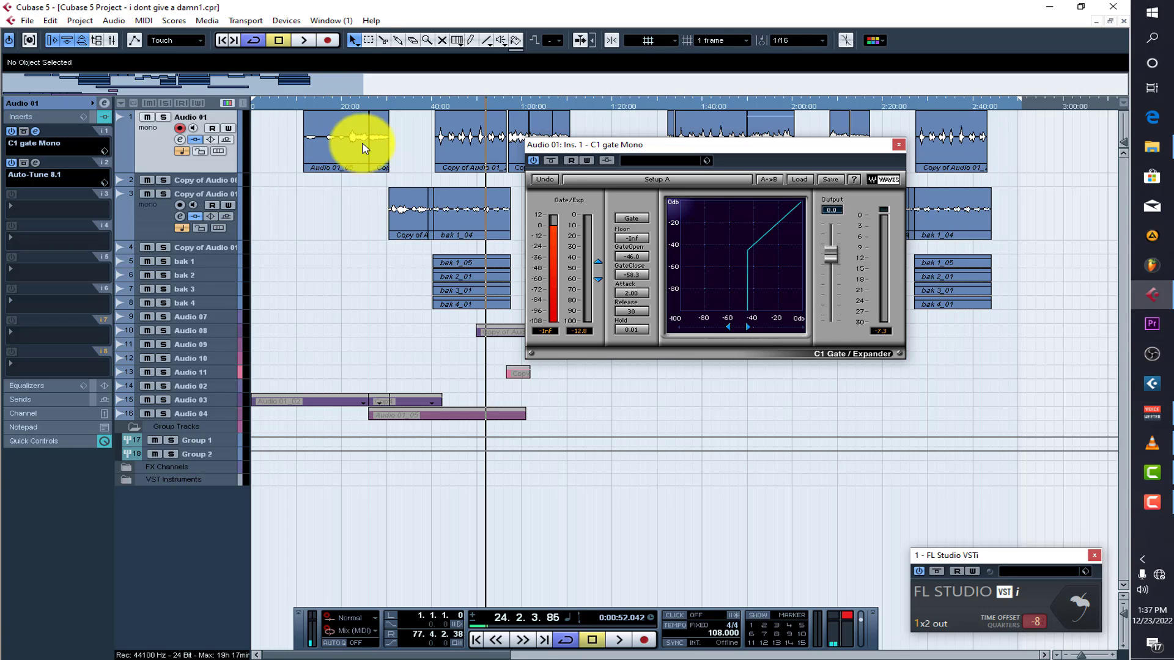
left_click_drag(361, 80, 220, 79)
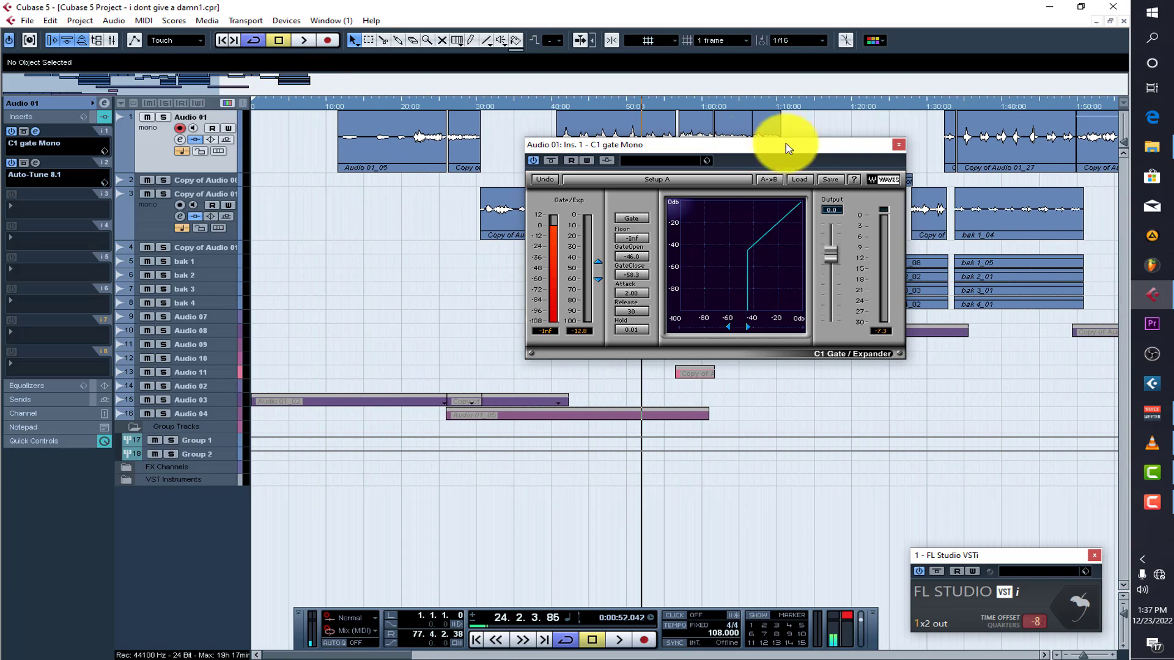
left_click(897, 148)
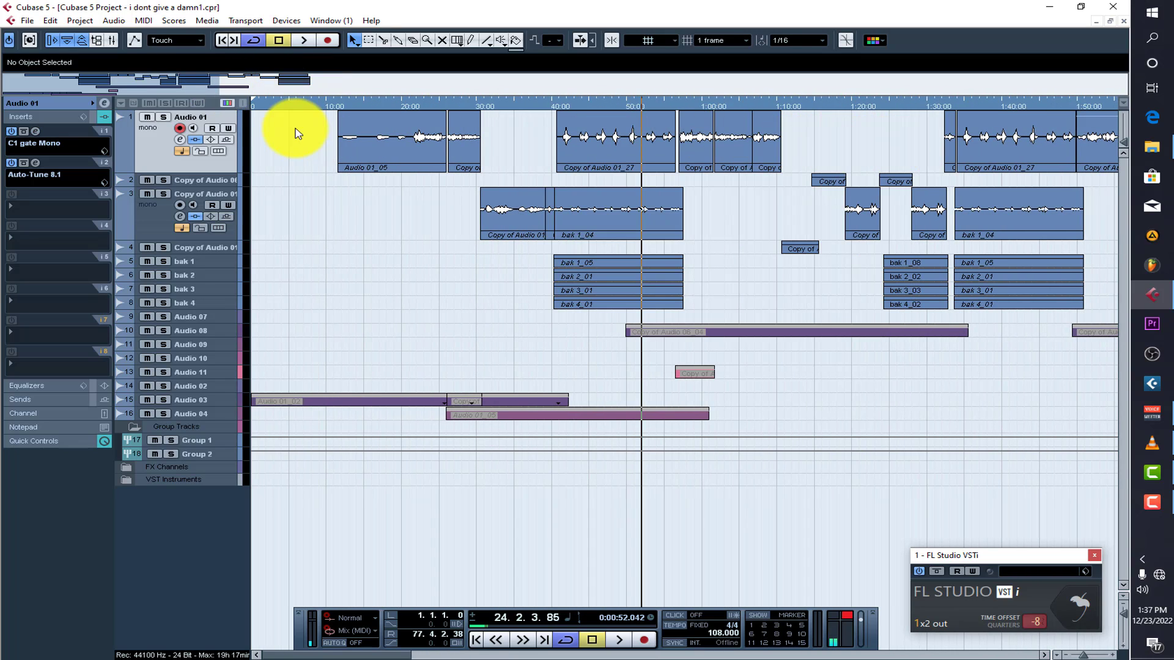
Zoom in on the opening vocal clips, make Audio 01 much taller, solo it, and stop playback
left_click_drag(222, 88, 131, 86)
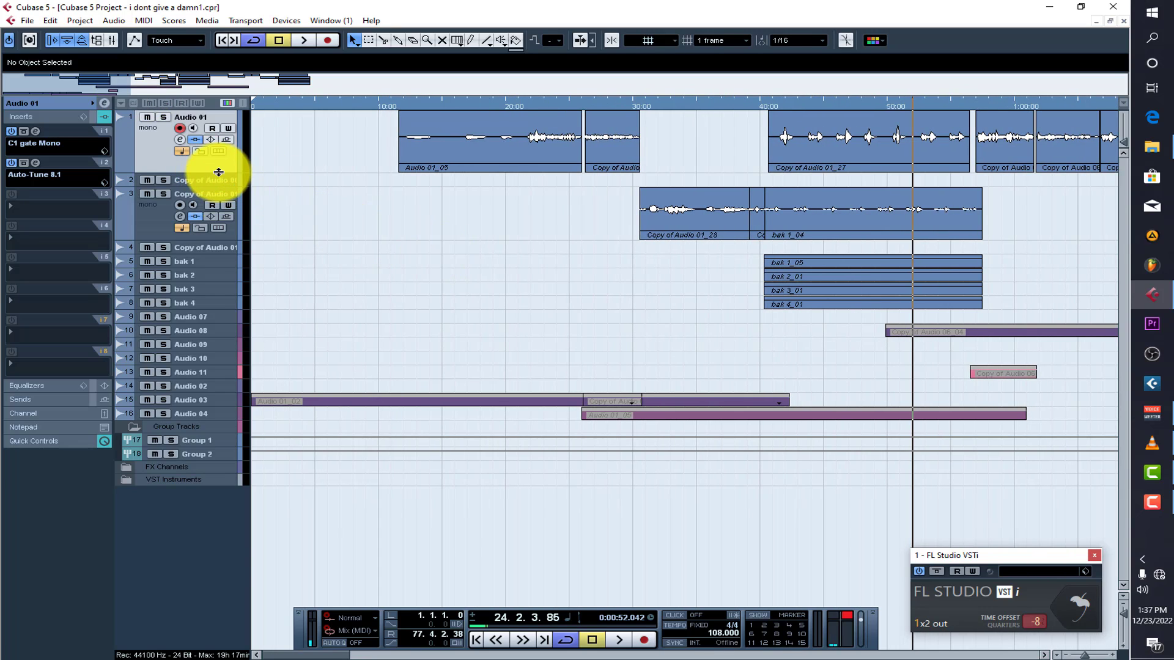
left_click_drag(218, 173, 230, 269)
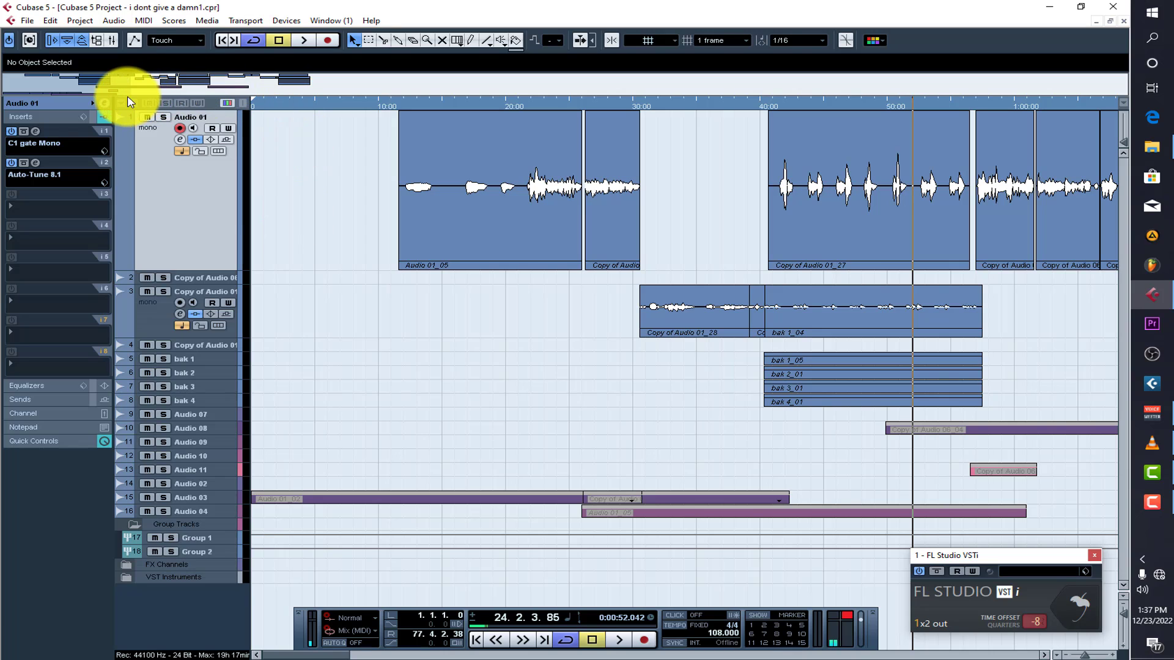
left_click_drag(123, 83, 76, 95)
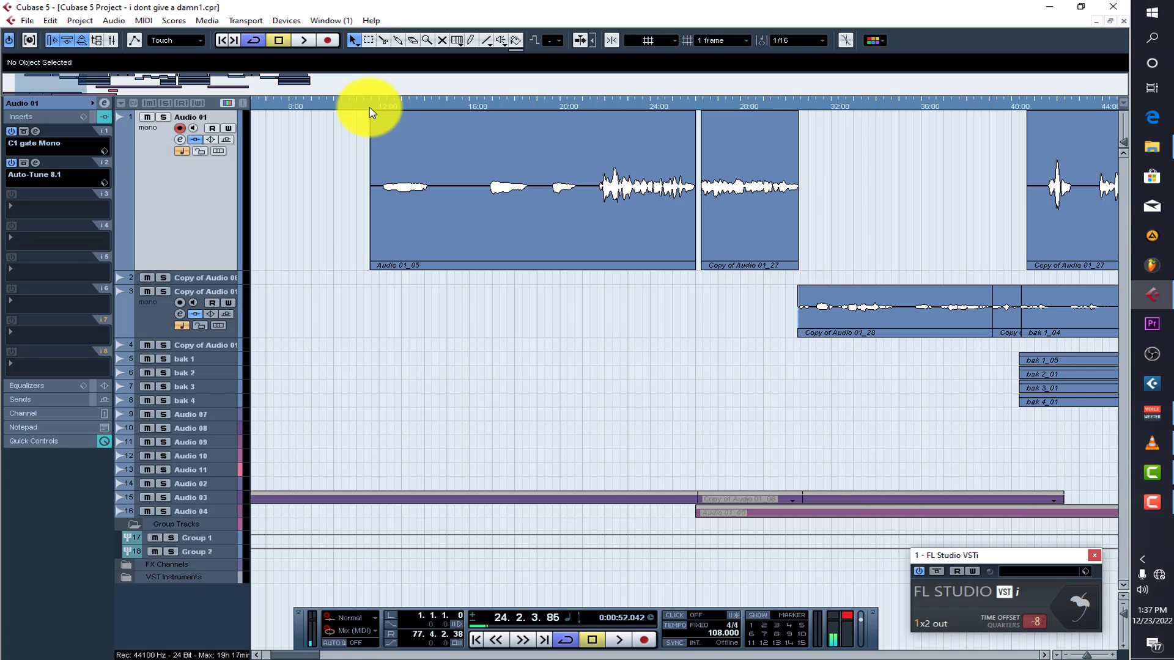
left_click(163, 117)
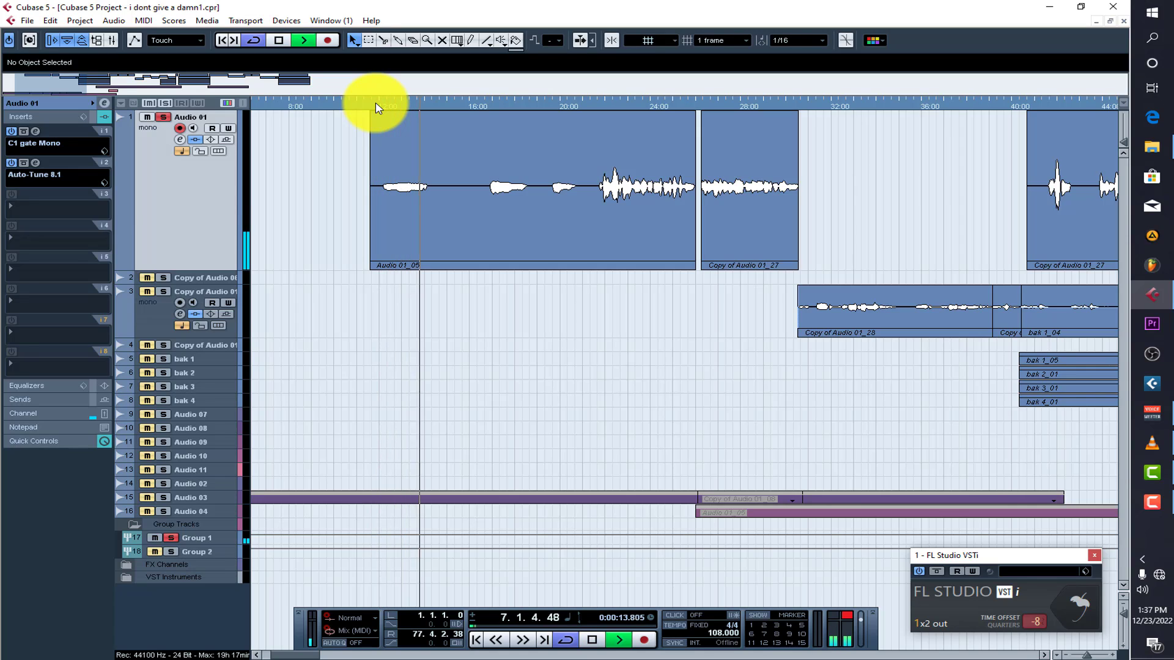
key("space")
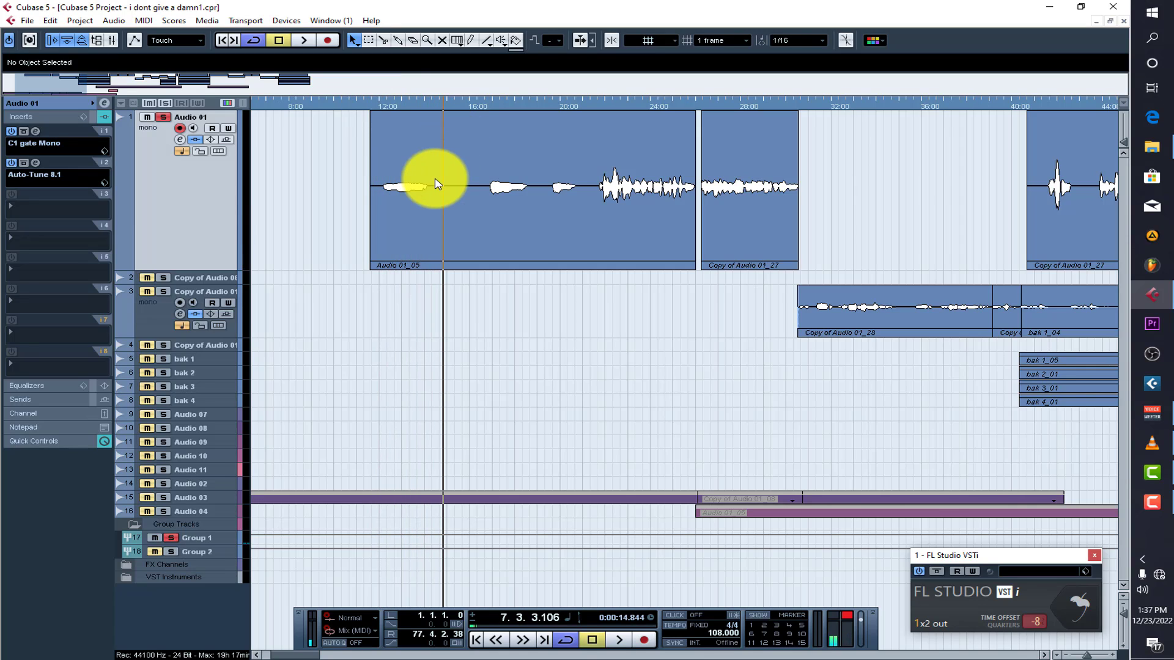
Open the Audio 01_05 clip in the Sample Editor and select roughly bars 7 to 8
double_click(437, 185)
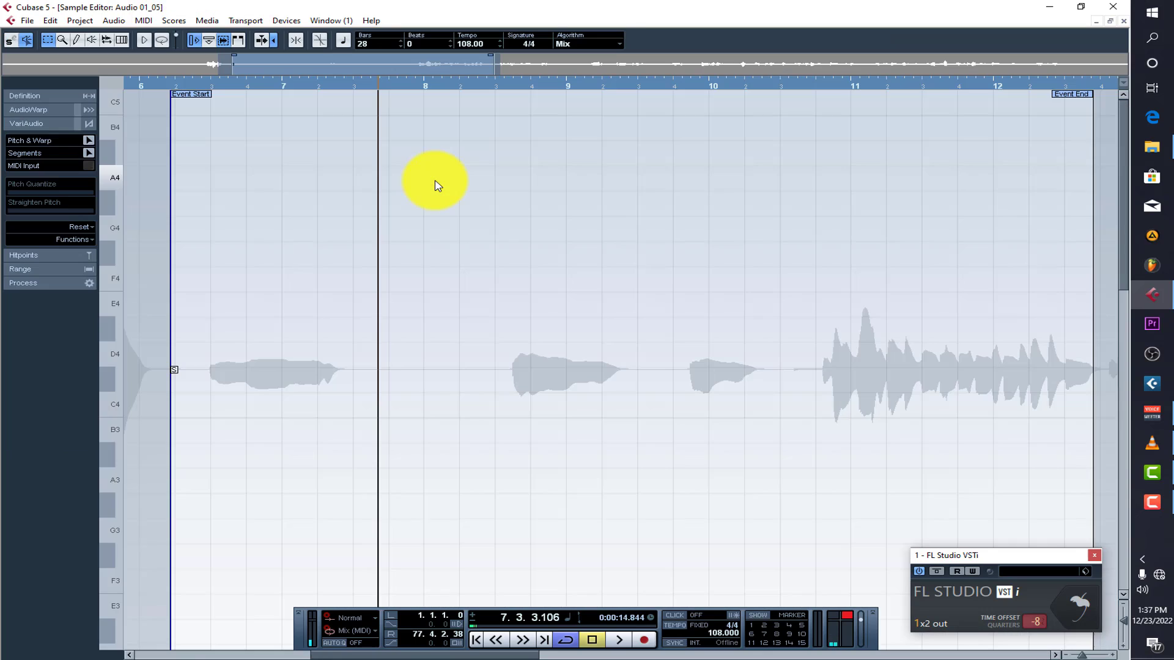
left_click(23, 98)
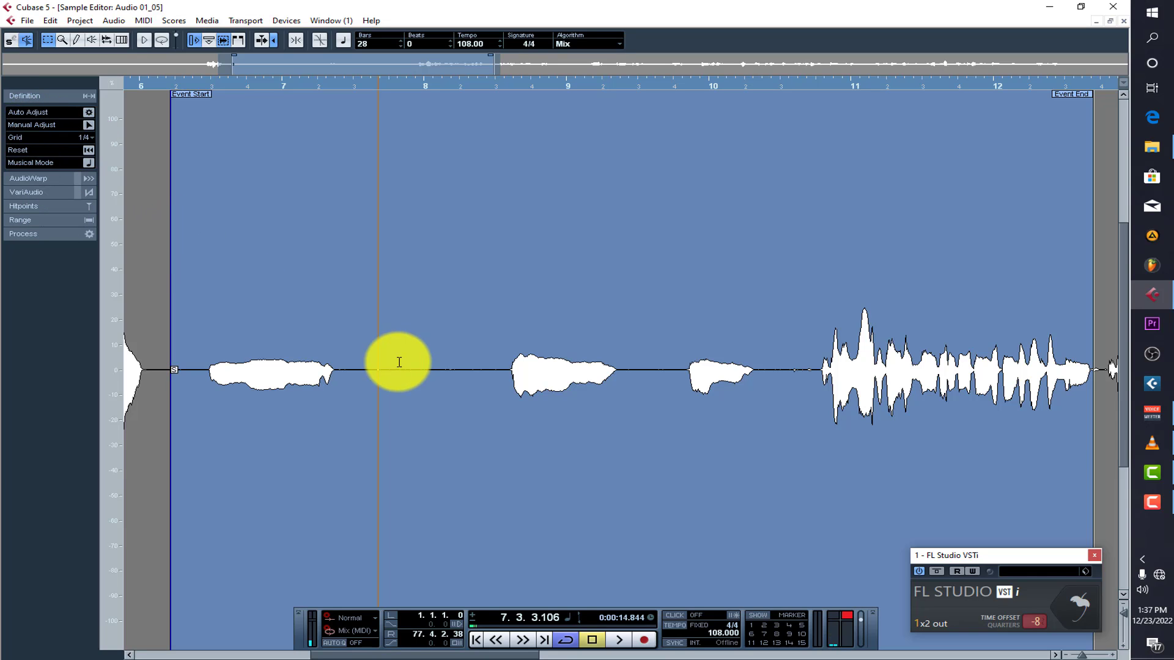
left_click_drag(339, 370, 512, 351)
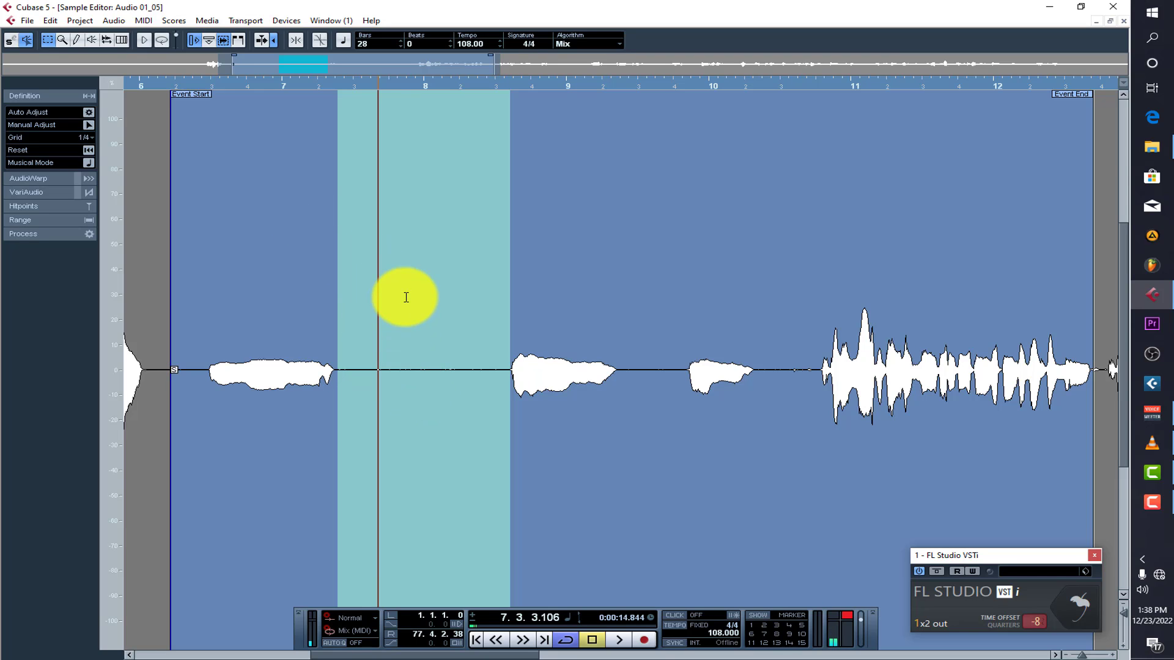
Assign key A to Process > Silence in Key Commands, taking it from Adjust Fades to Range
left_click(27, 20)
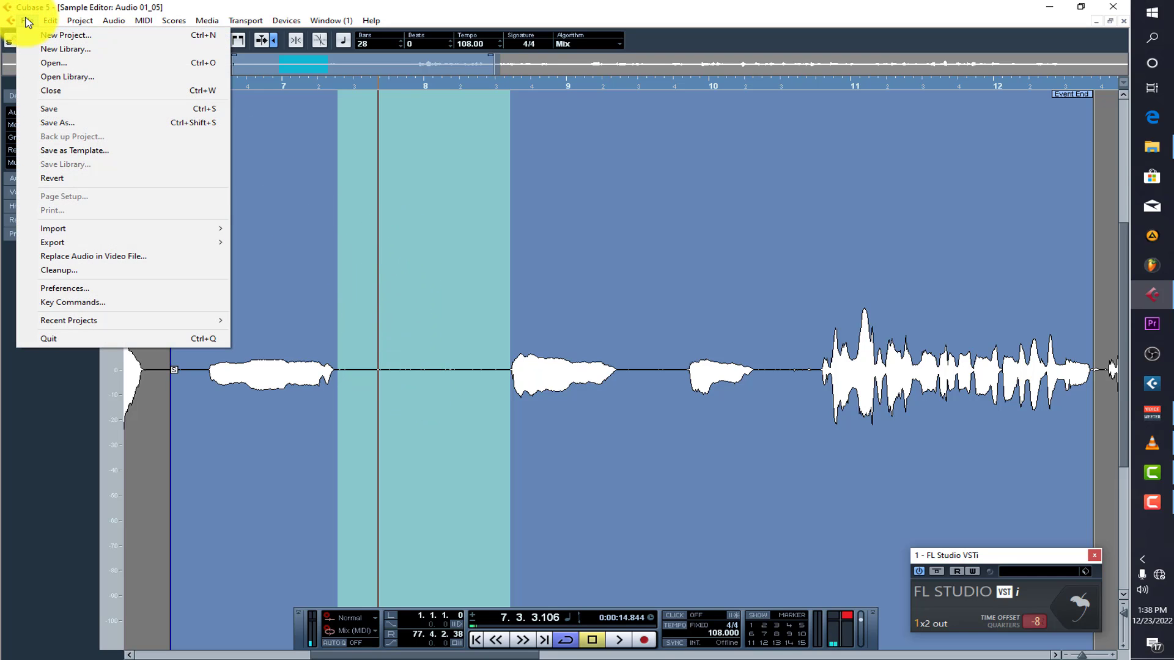
left_click(92, 305)
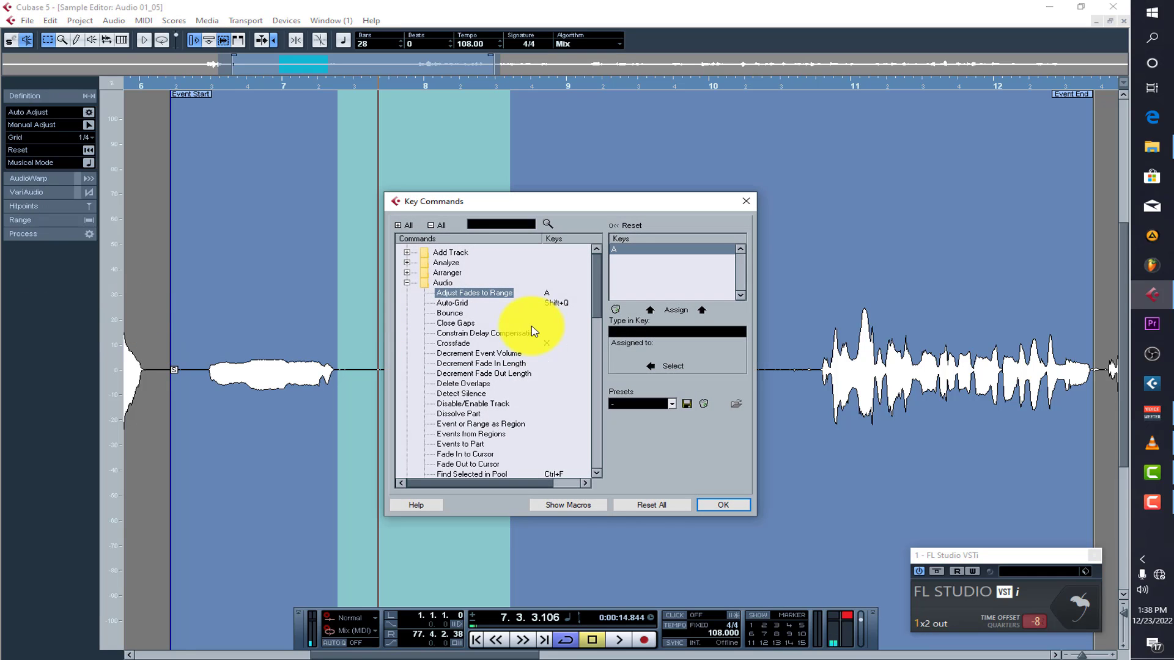
scroll(468, 309, "down", 15)
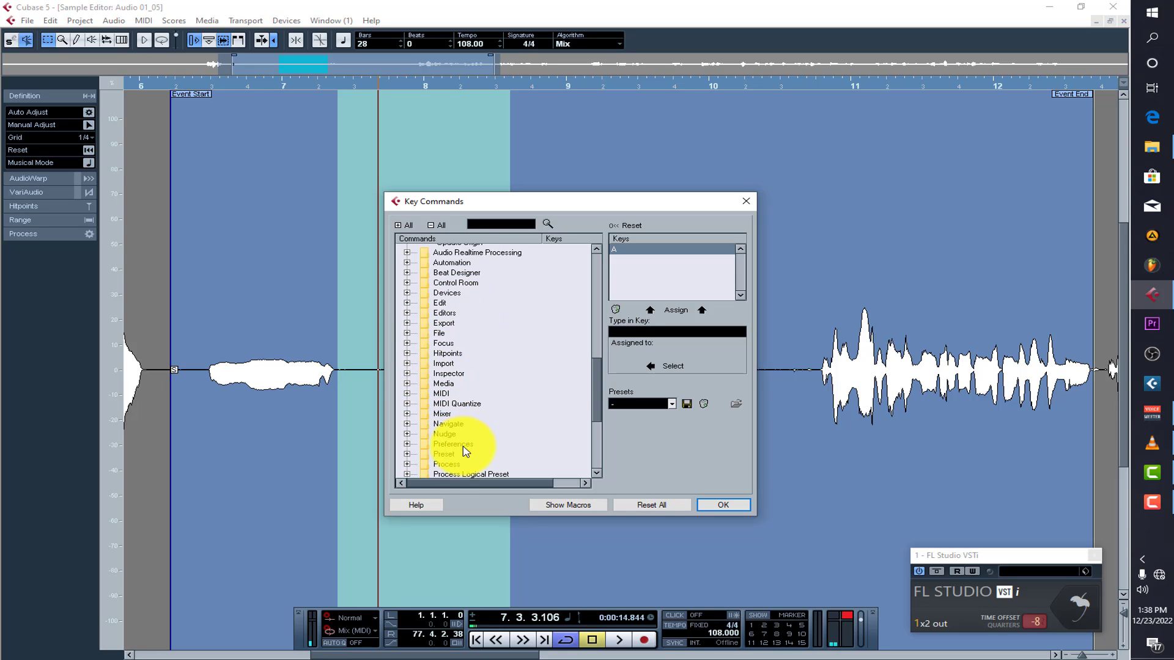
scroll(431, 467, "down", 2)
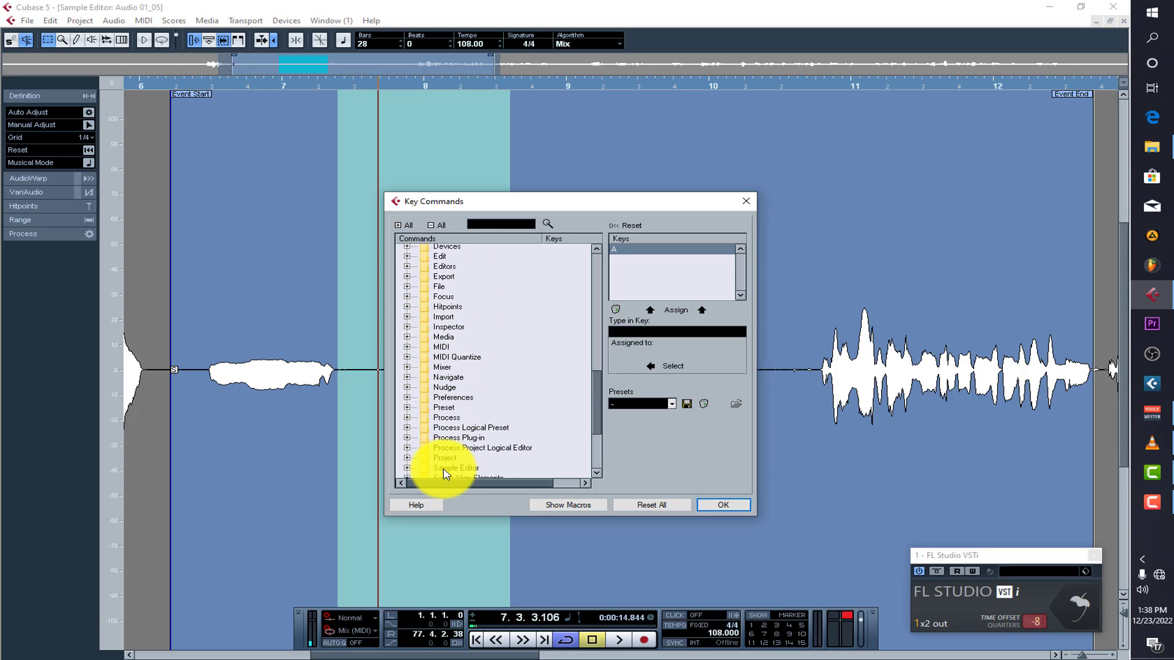
left_click(406, 417)
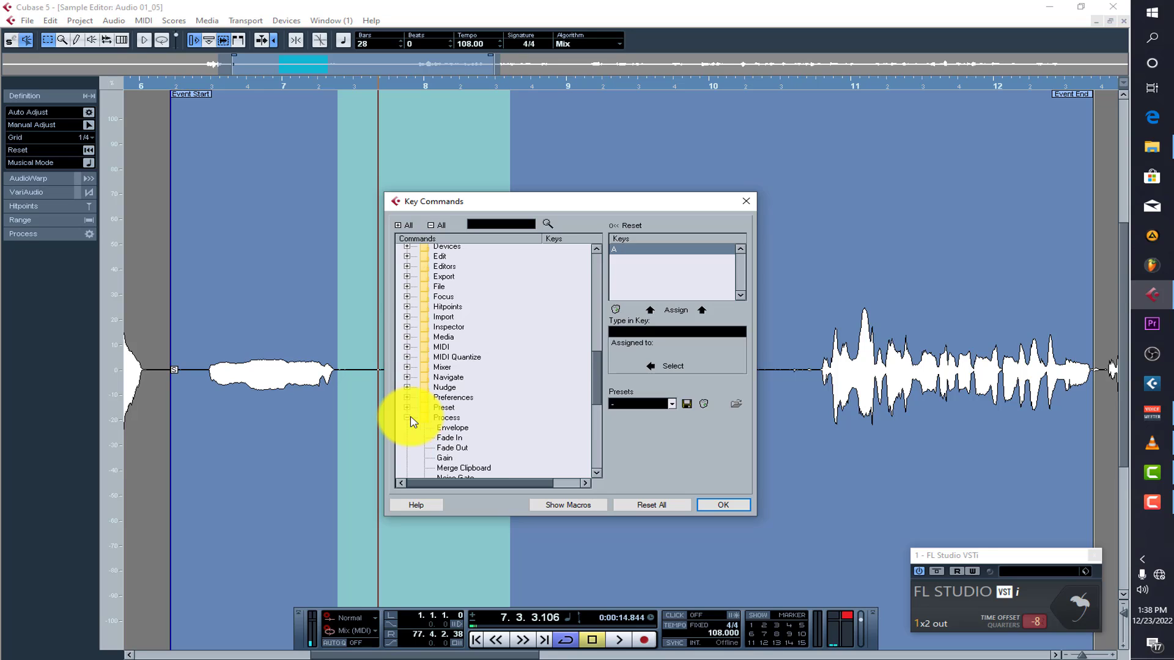
scroll(451, 420, "down", 3)
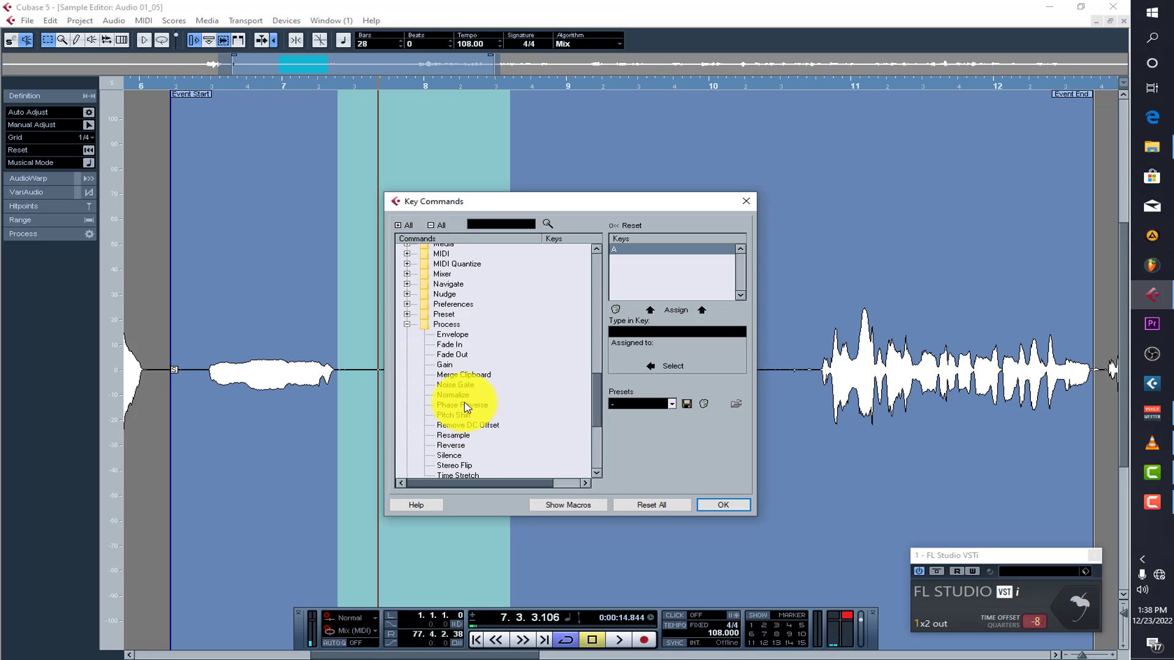
left_click(451, 456)
left_click(667, 333)
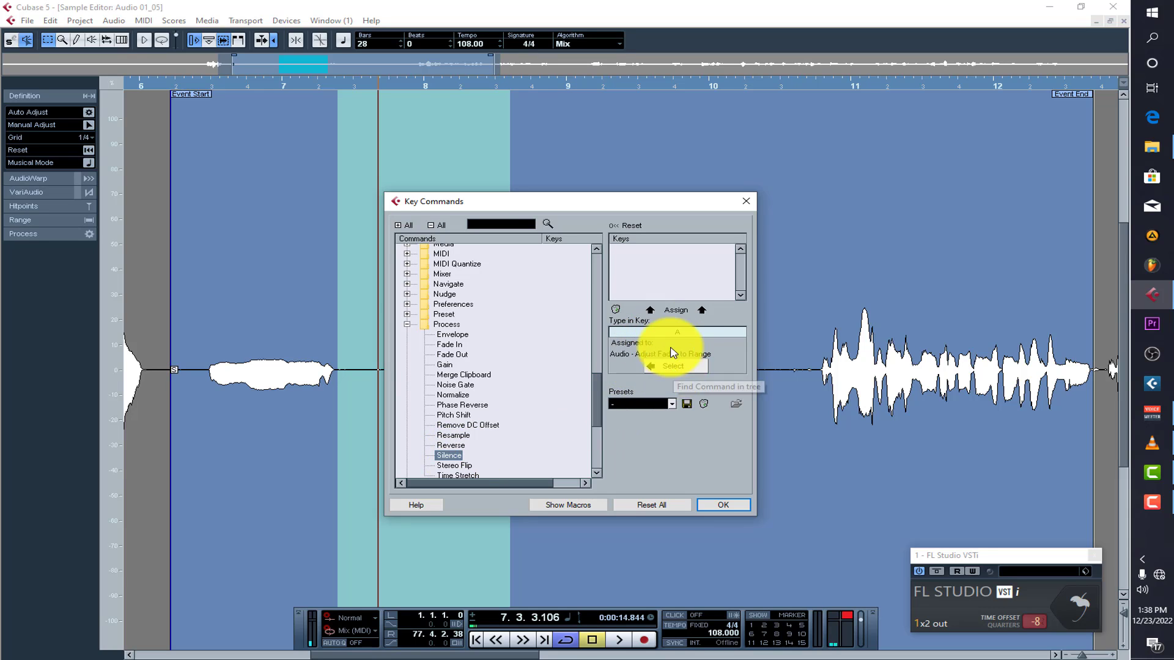
left_click(676, 310)
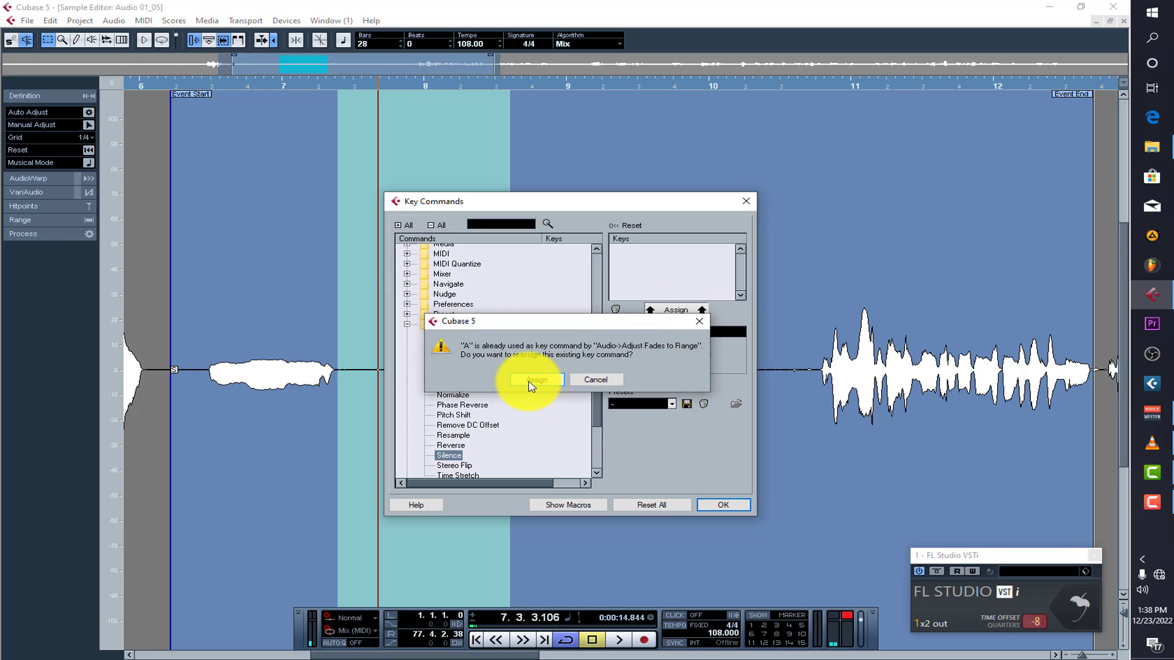
left_click(536, 380)
Silence the selected range with the A shortcut, continue past the shared-audio prompt, and close the Sample Editor
left_click(722, 506)
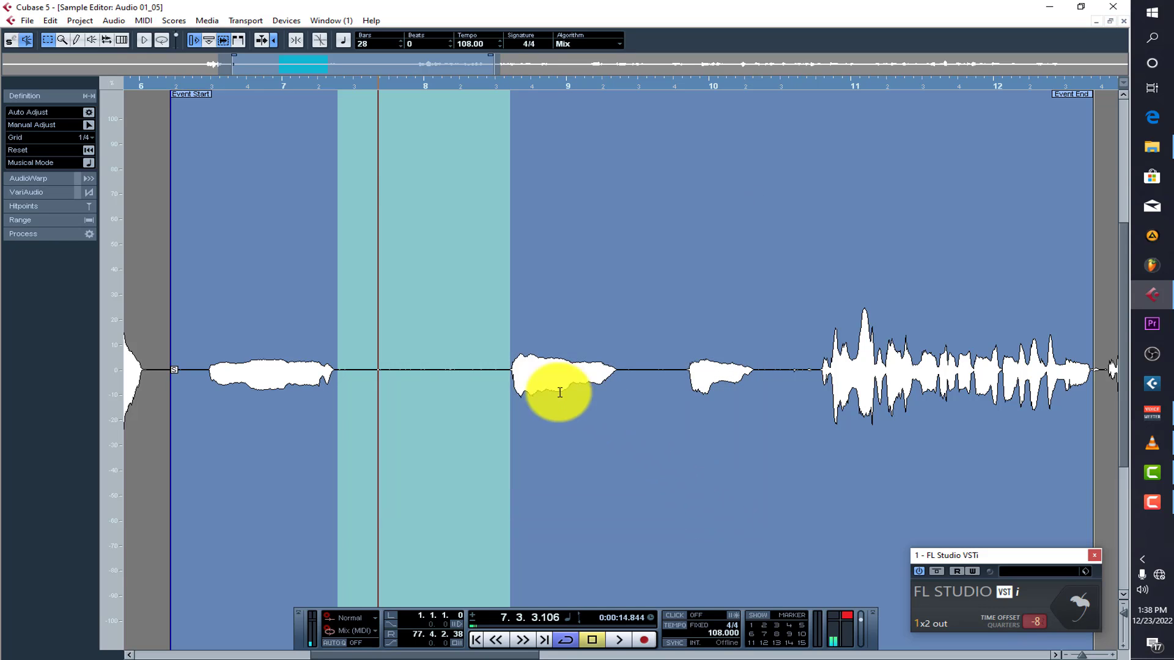
key("a")
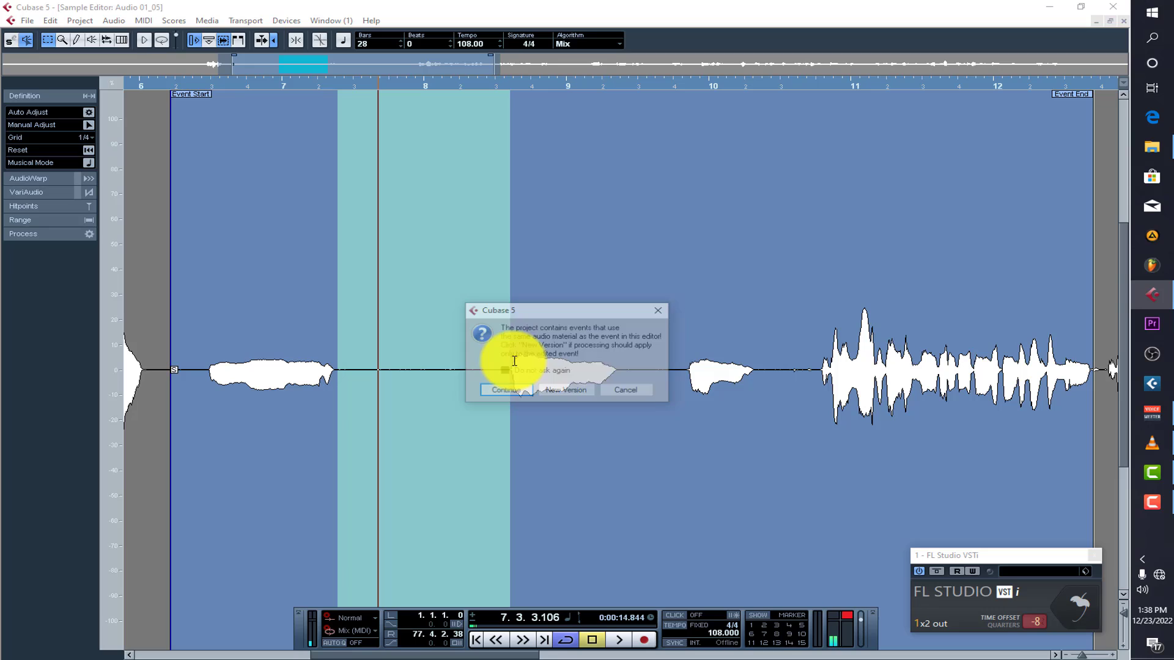
left_click(517, 391)
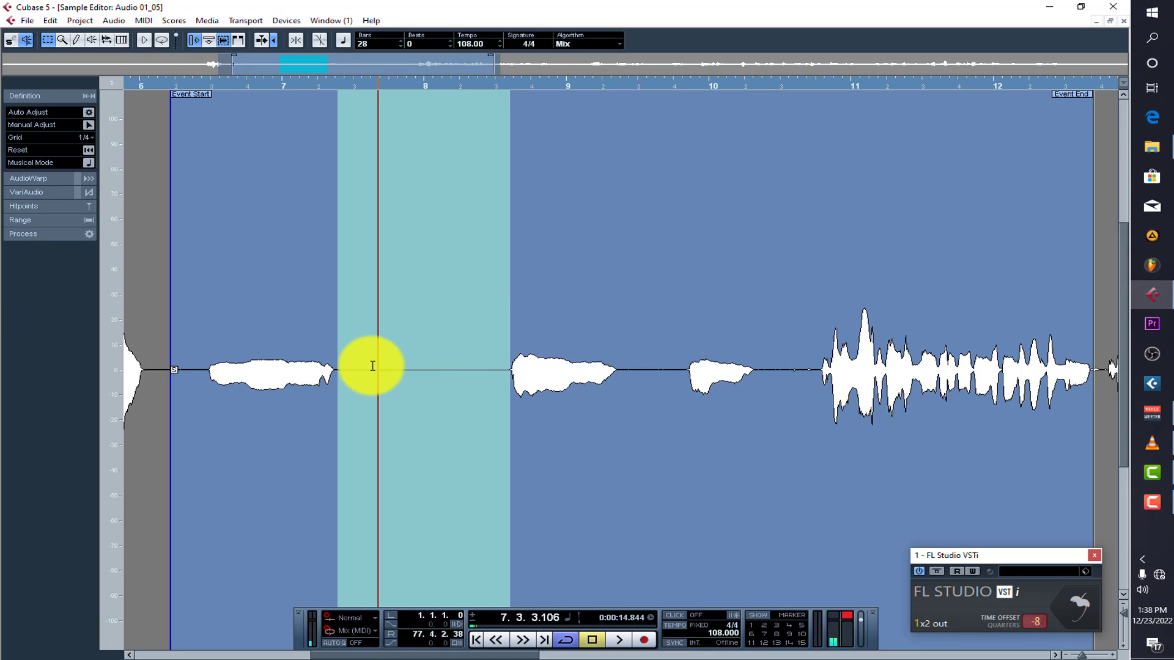
left_click(1124, 20)
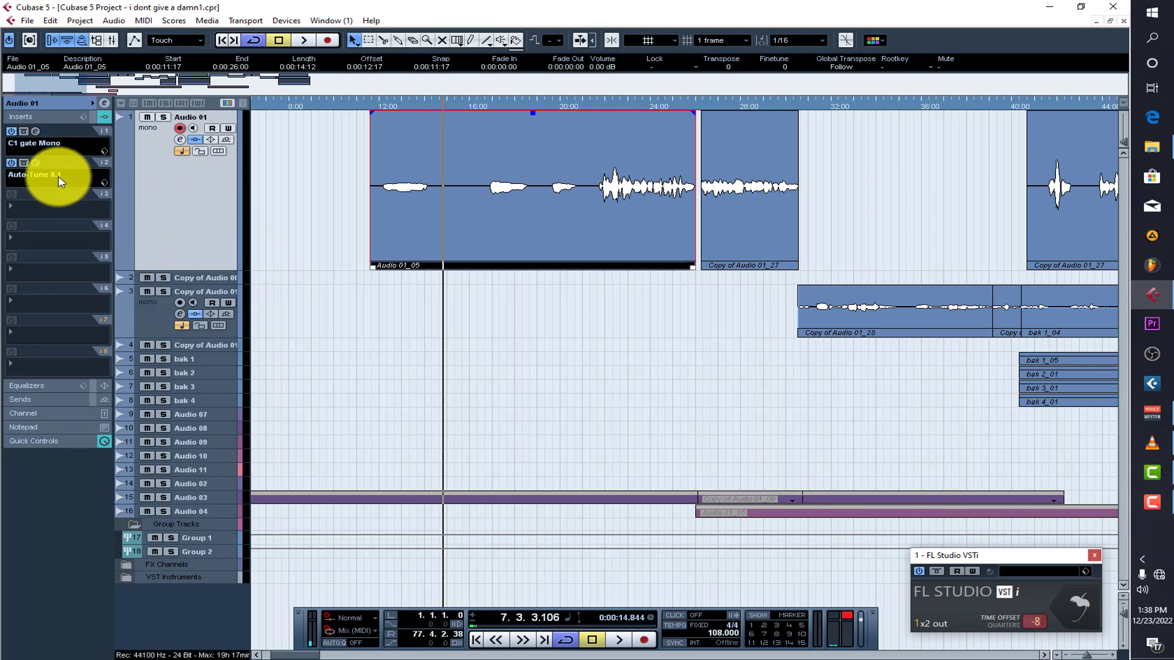
Check the C1 gate Mono window, then adjust Audio 01_05's event volume and reset it to 0 dB
left_click(38, 133)
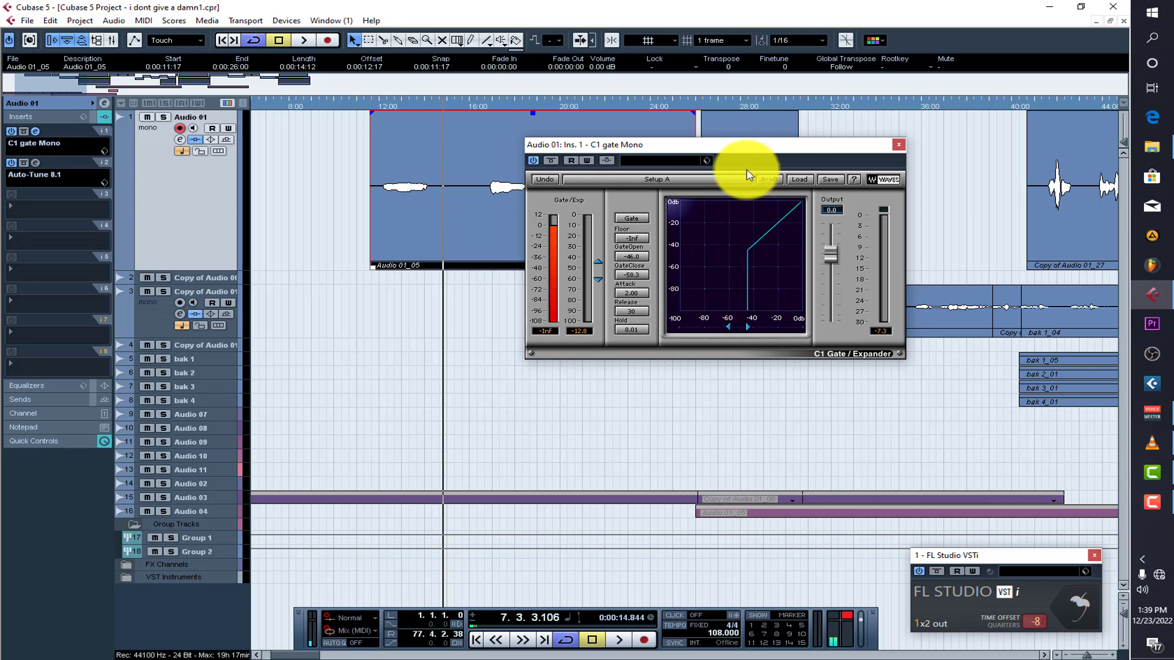
left_click_drag(777, 145, 683, 252)
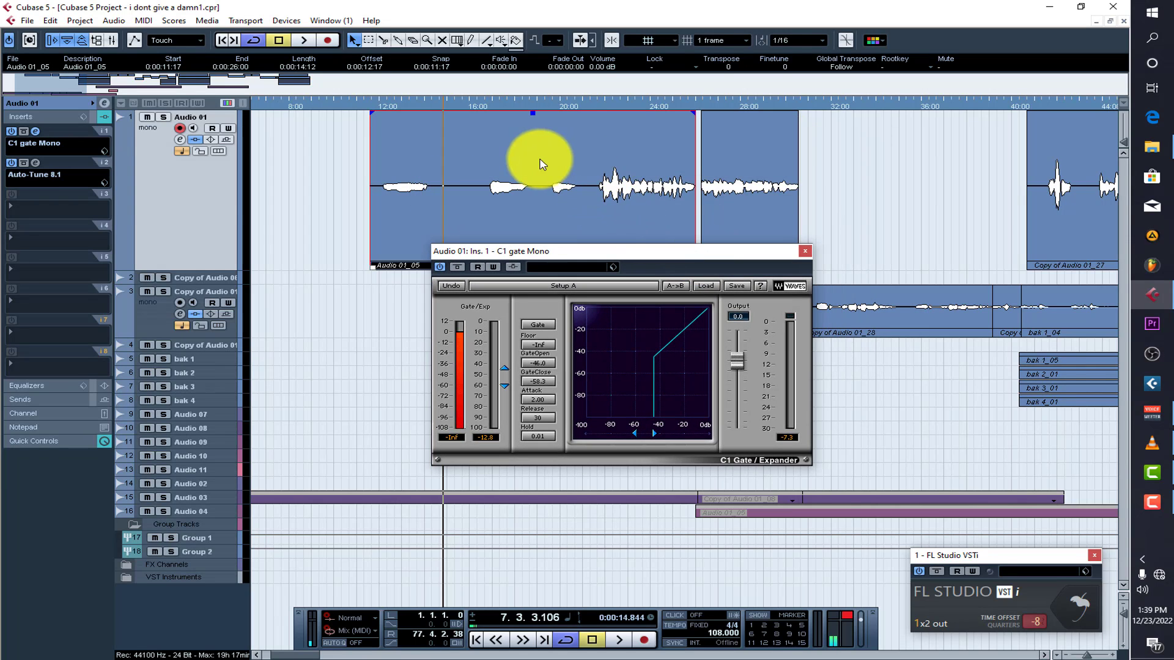
left_click(804, 251)
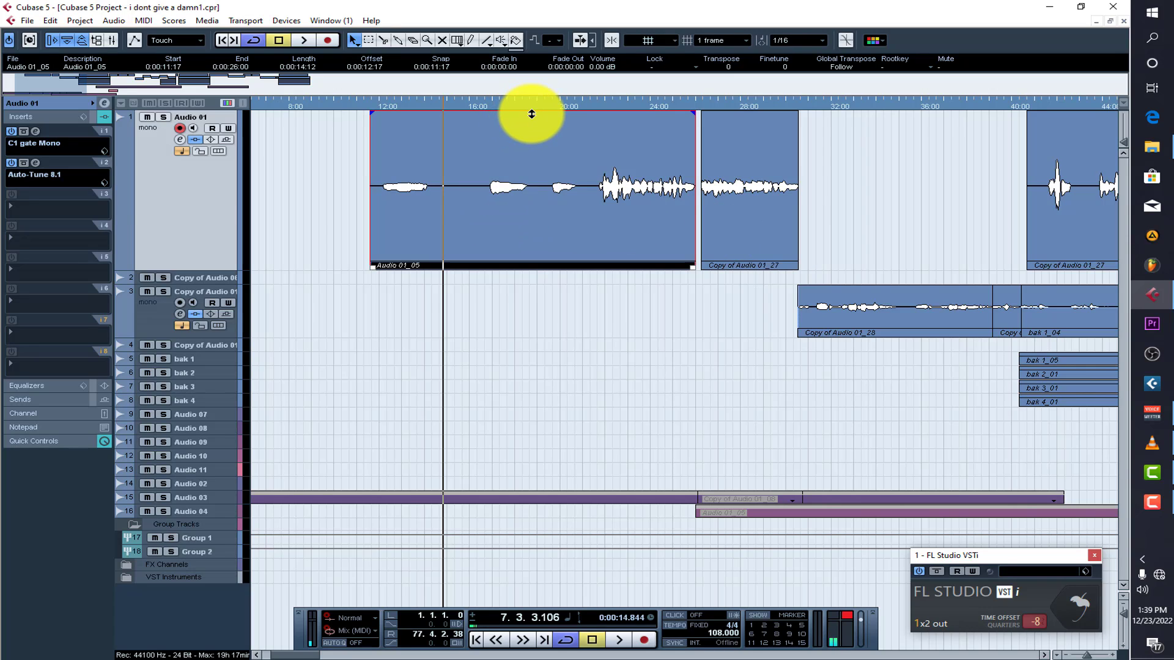
left_click_drag(531, 113, 529, 1)
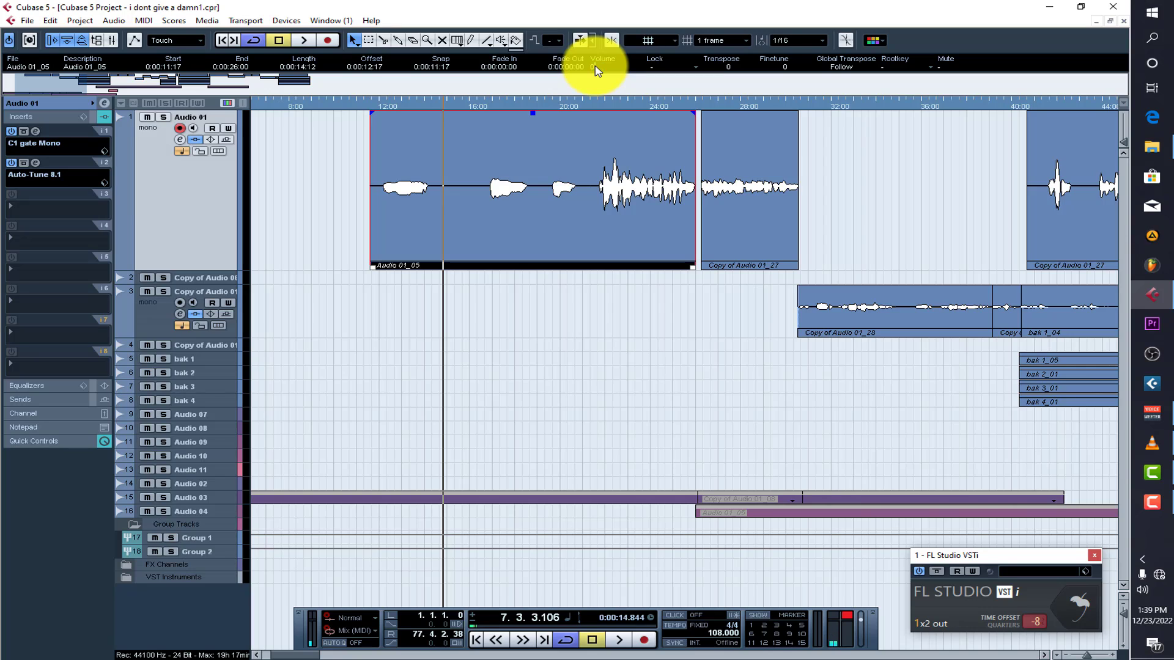
key("Return")
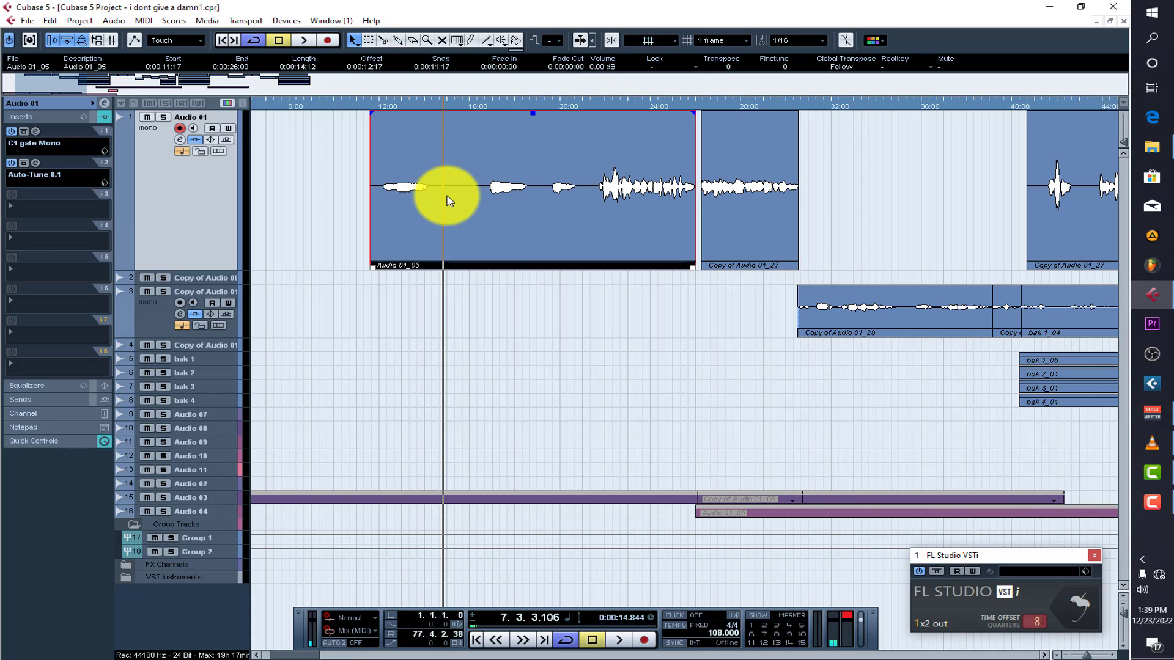
Open Auto-Tune 8.1 on Audio 01, set Retune Speed to 0, solo the vocal and audition it
left_click(35, 164)
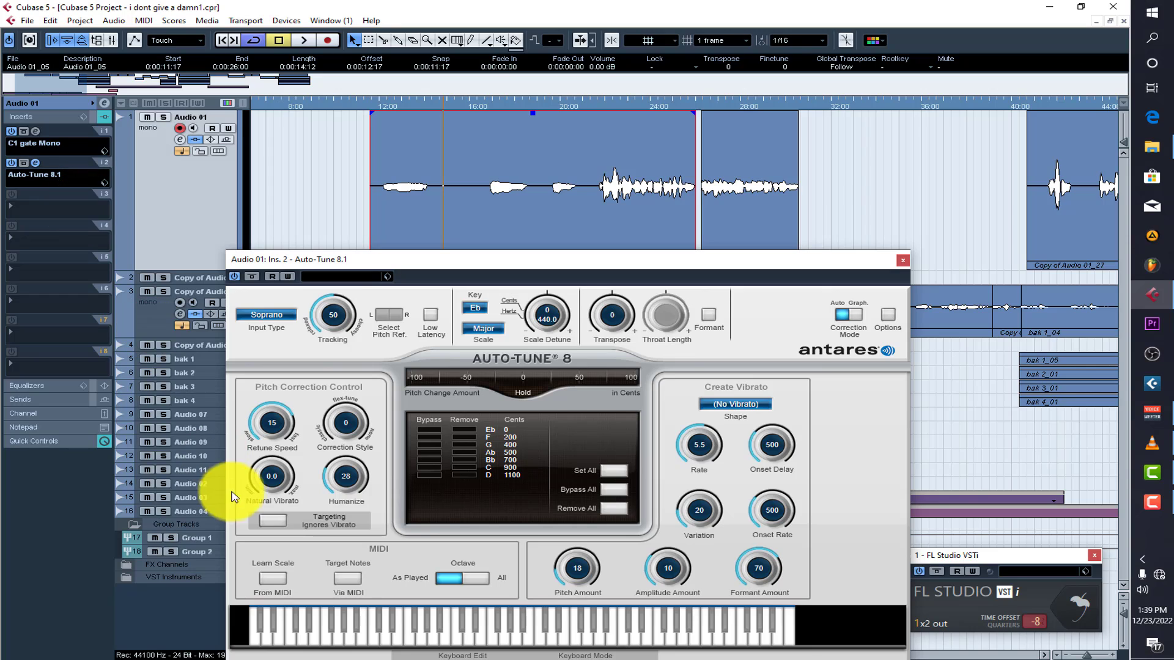
left_click_drag(272, 420, 272, 424)
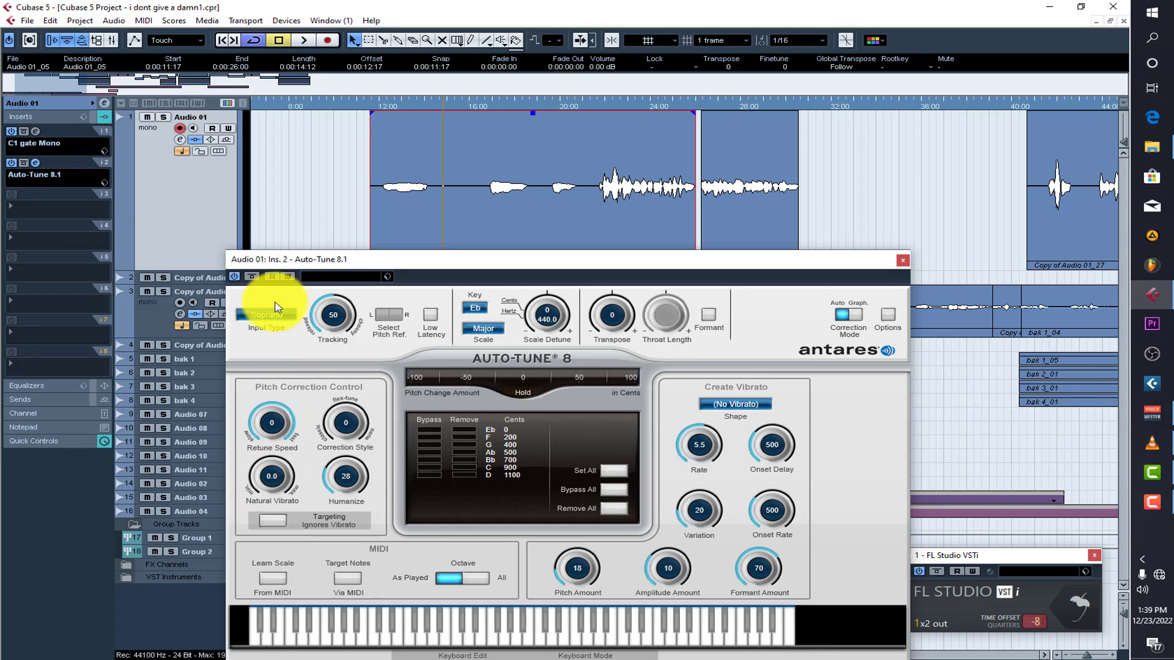
left_click(380, 105)
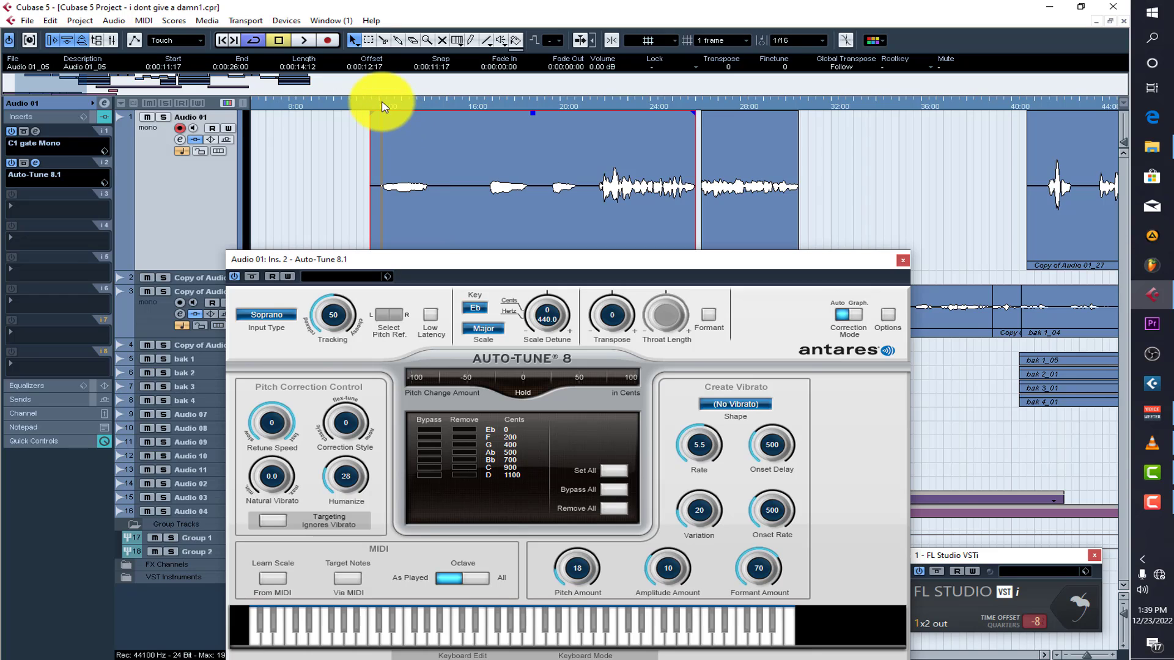
left_click(163, 117)
key("space")
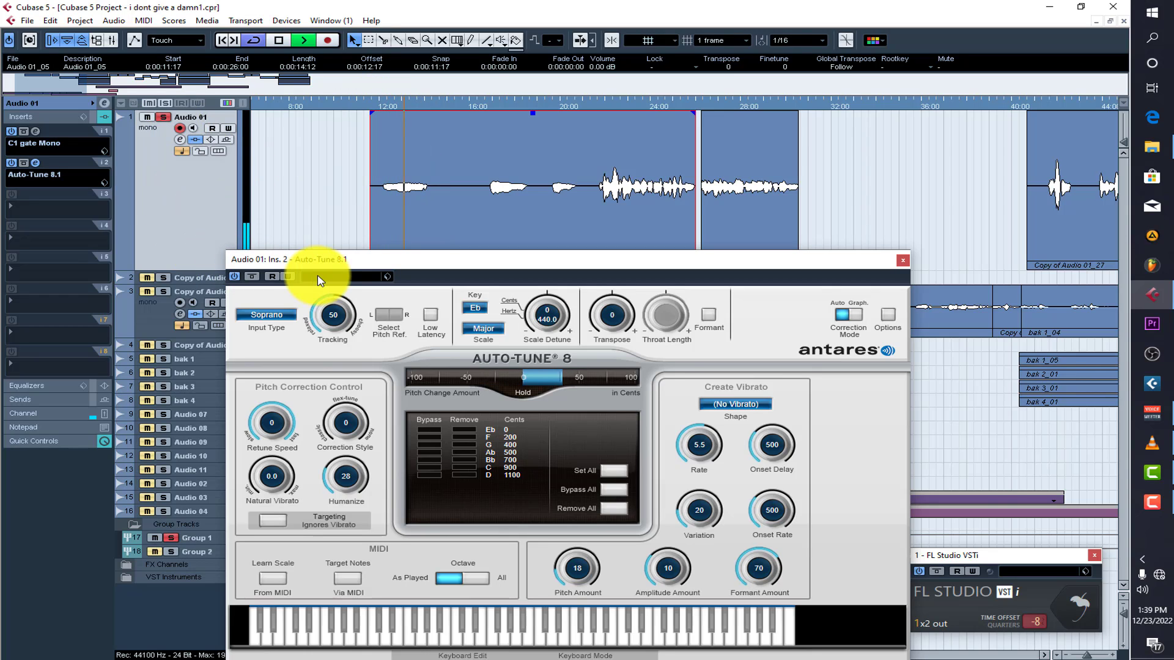
key("space")
Raise Auto-Tune's Retune Speed in stages, auditioning in between, settling at 15
left_click_drag(284, 422, 282, 441)
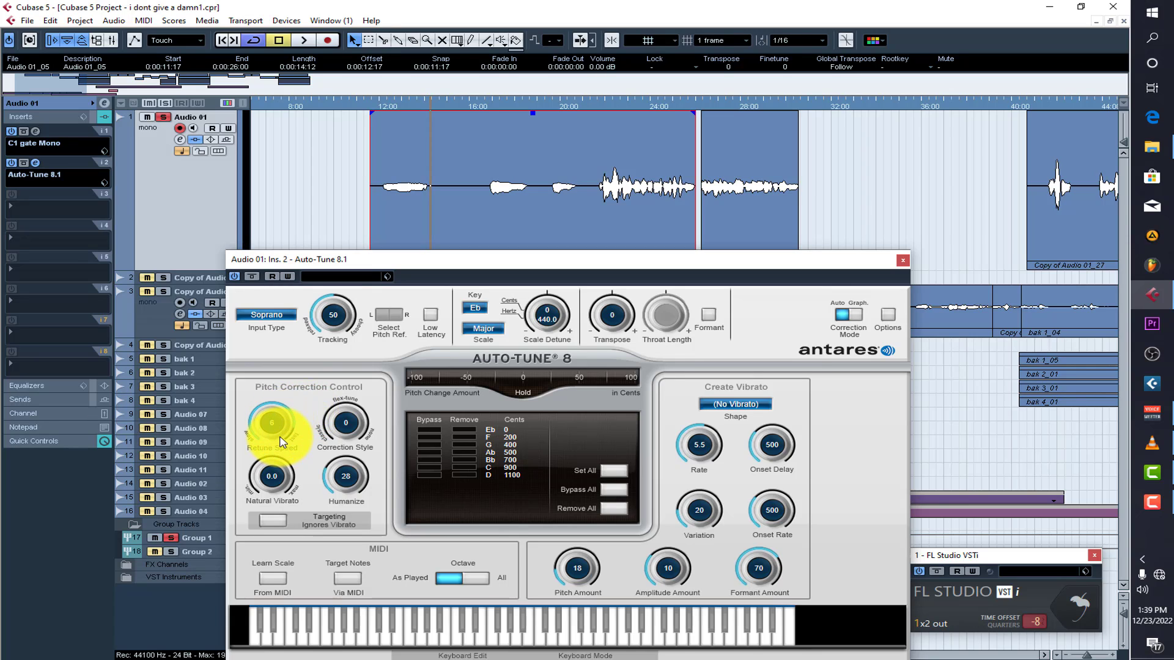
key("space")
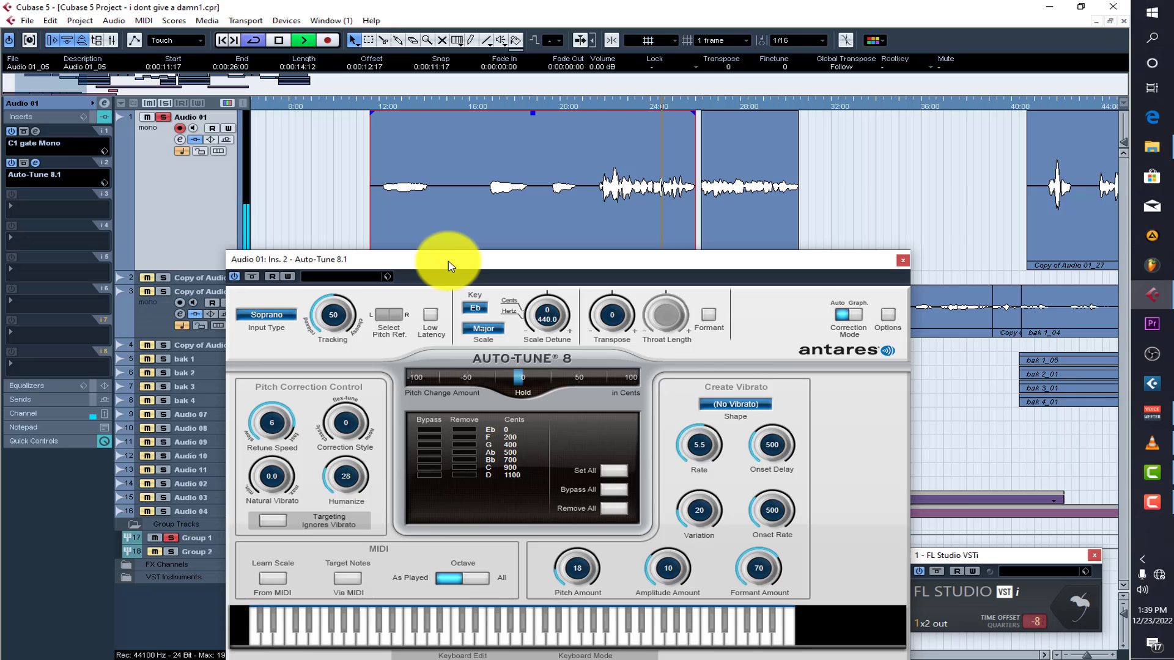
key("space")
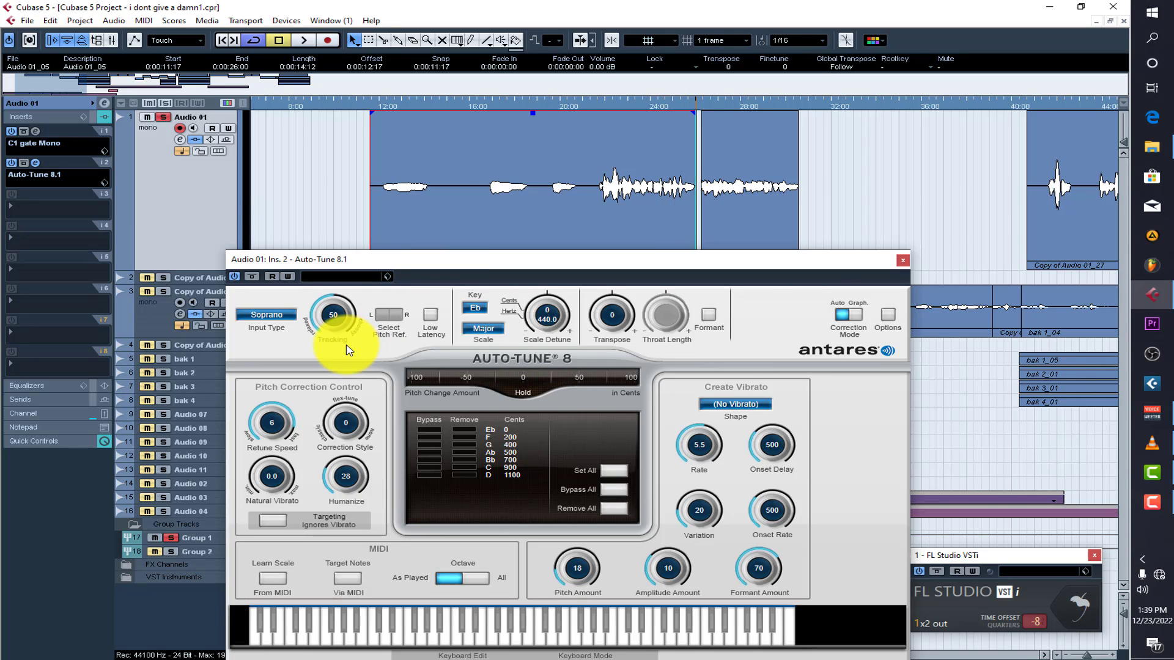
left_click_drag(267, 430, 272, 446)
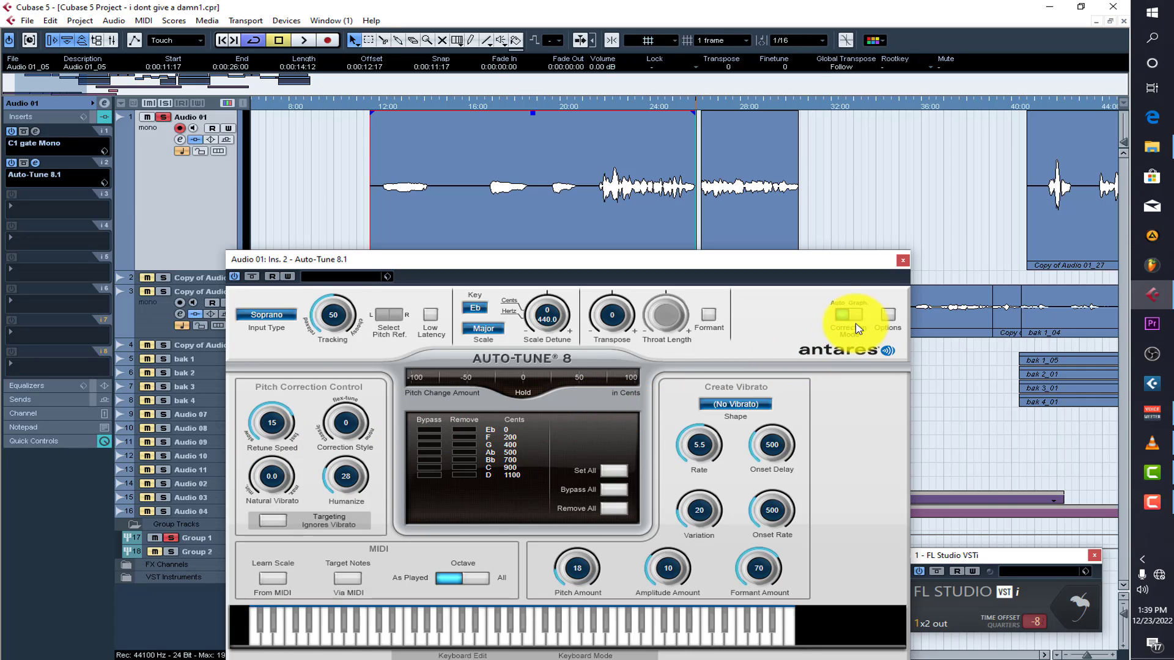
Close Auto-Tune and show Group 1's insert effects in the Inspector
left_click(905, 260)
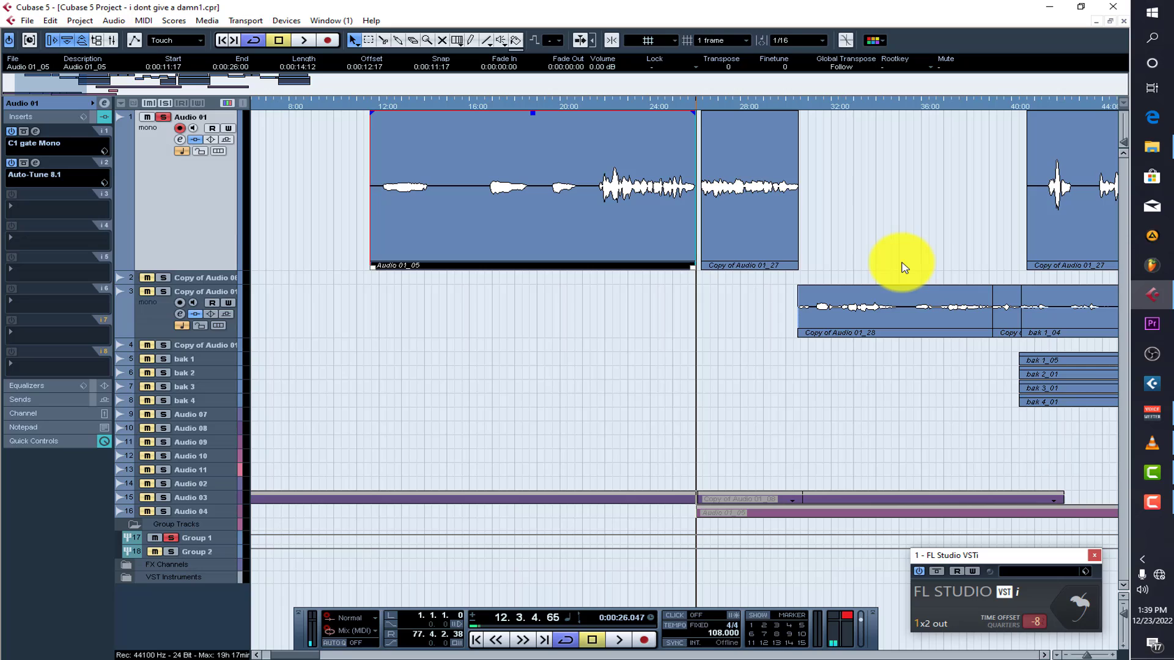
left_click(214, 543)
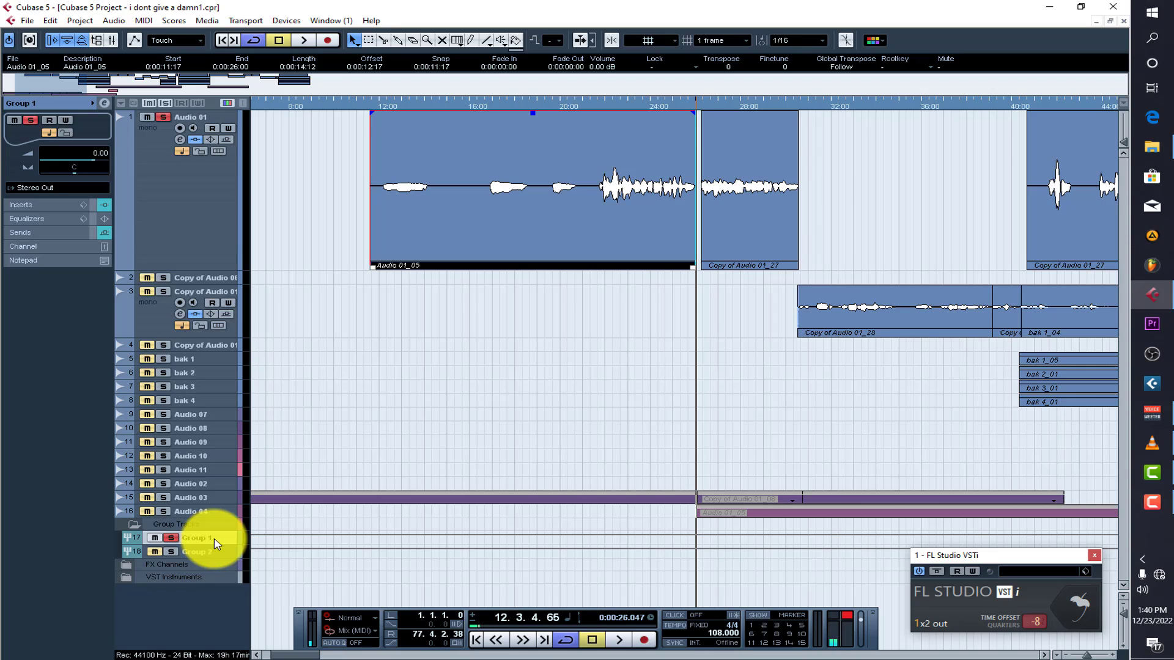
left_click(43, 206)
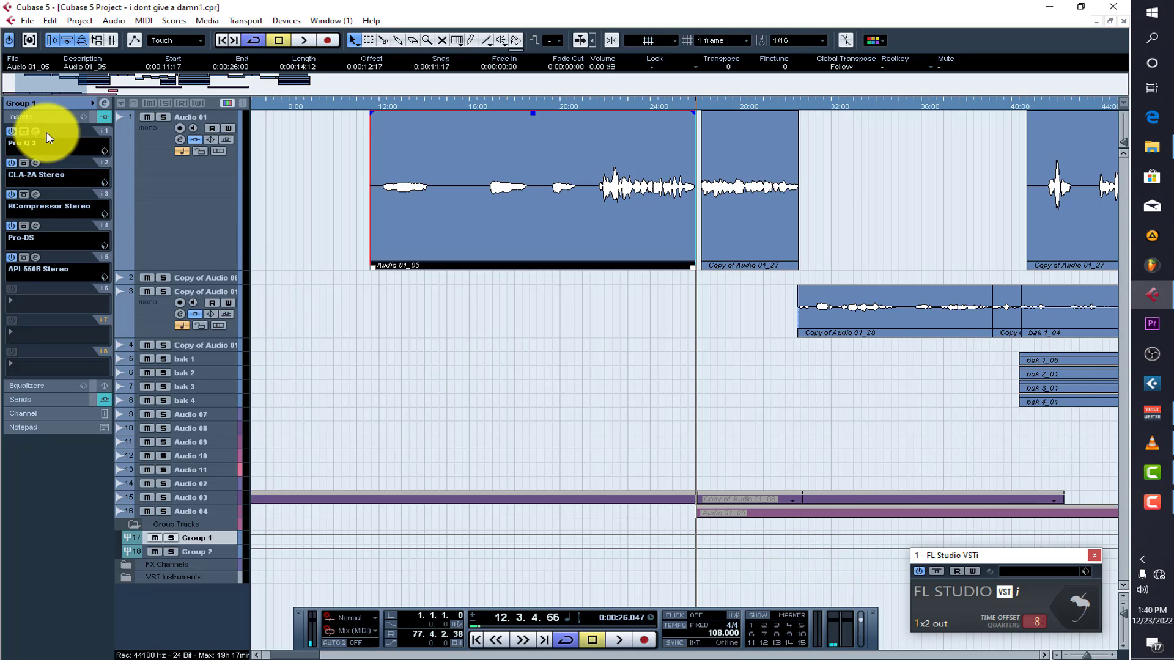
Confirm Audio 01's output is routed to Group 1, then reselect Group 1
left_click(206, 225)
left_click(59, 103)
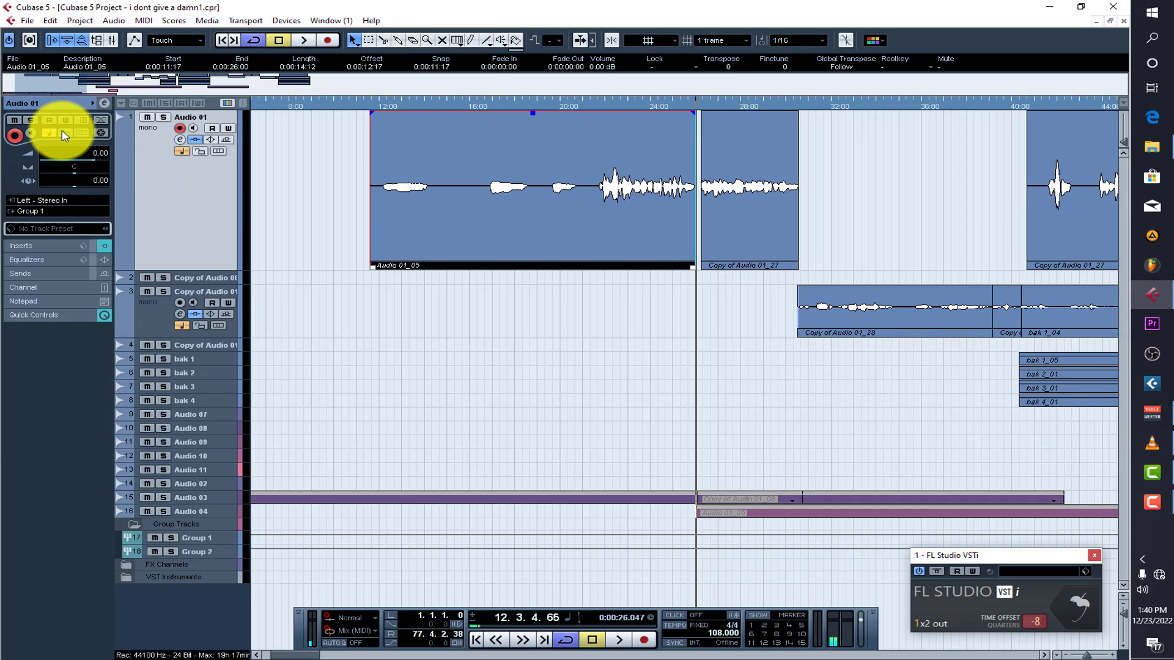
left_click(52, 211)
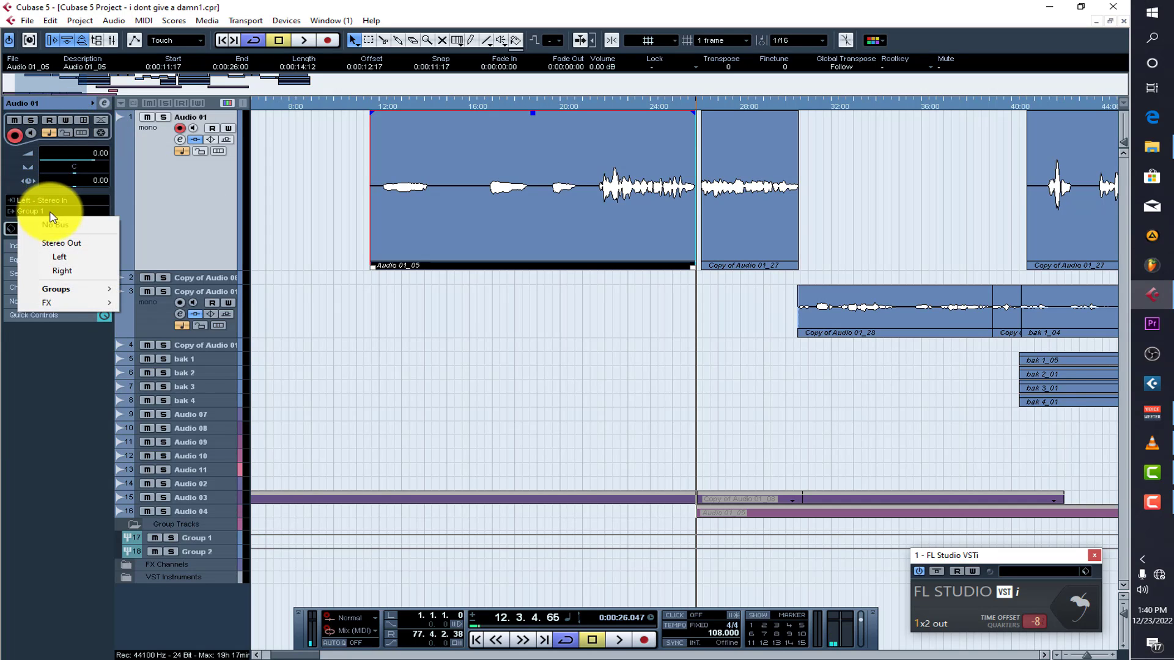
left_click(77, 290)
left_click(154, 289)
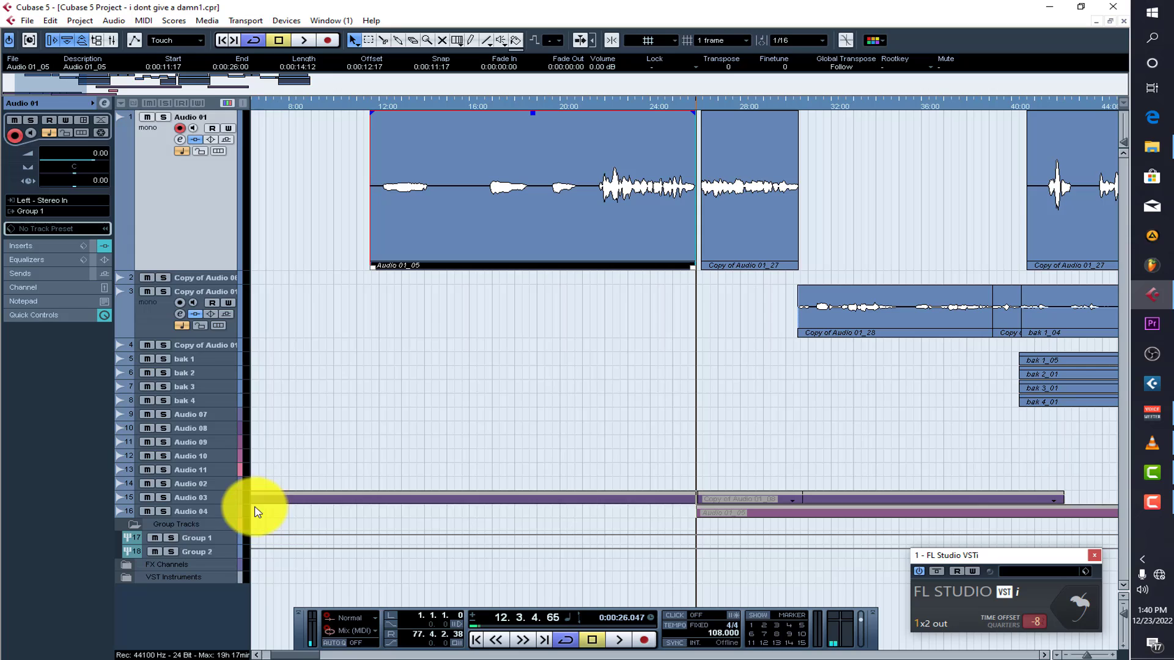
left_click(211, 544)
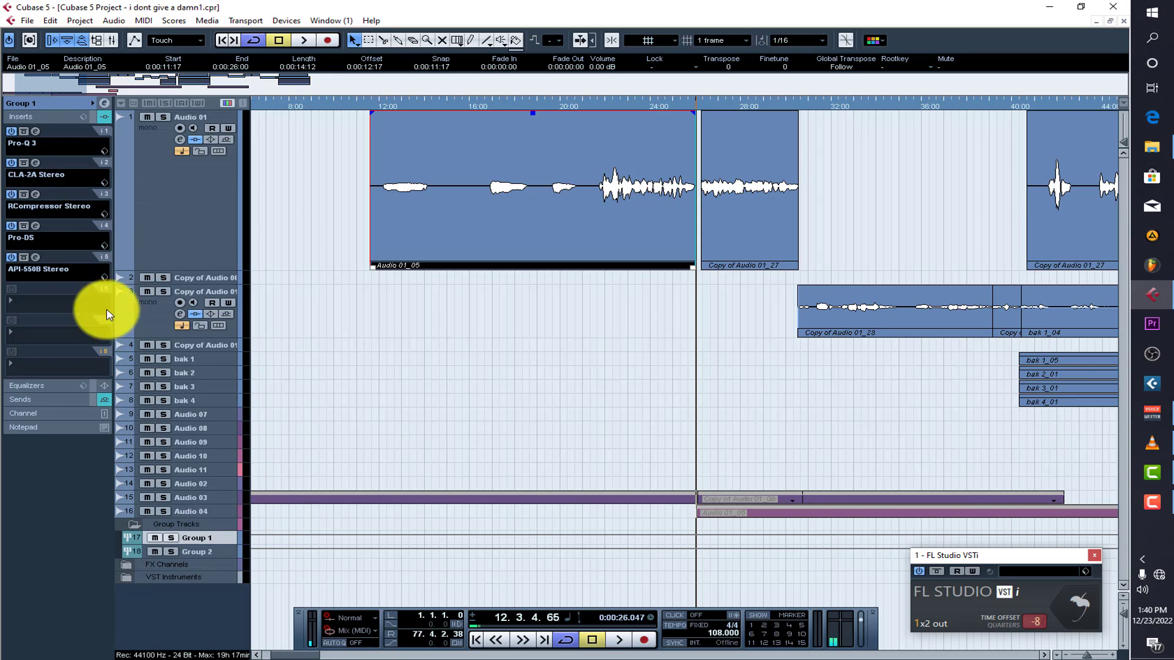
Open Group 1's Pro-Q 3 and inspect its low cut and dips near 515 Hz and 2970 Hz
left_click(35, 132)
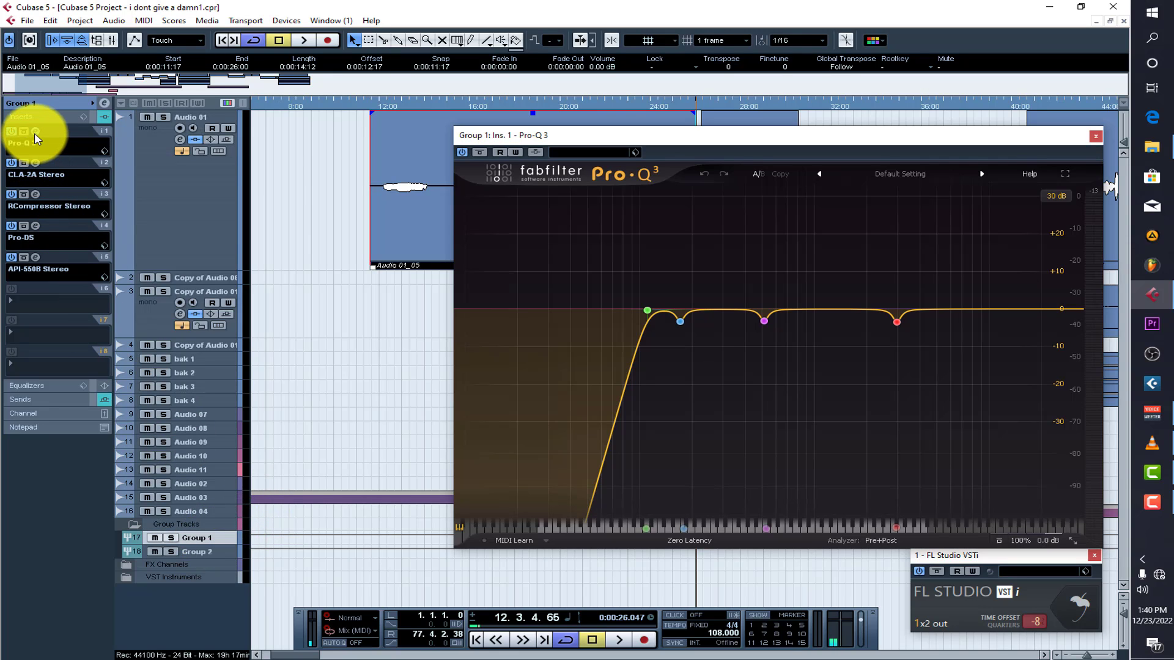
mouse_move(642, 336)
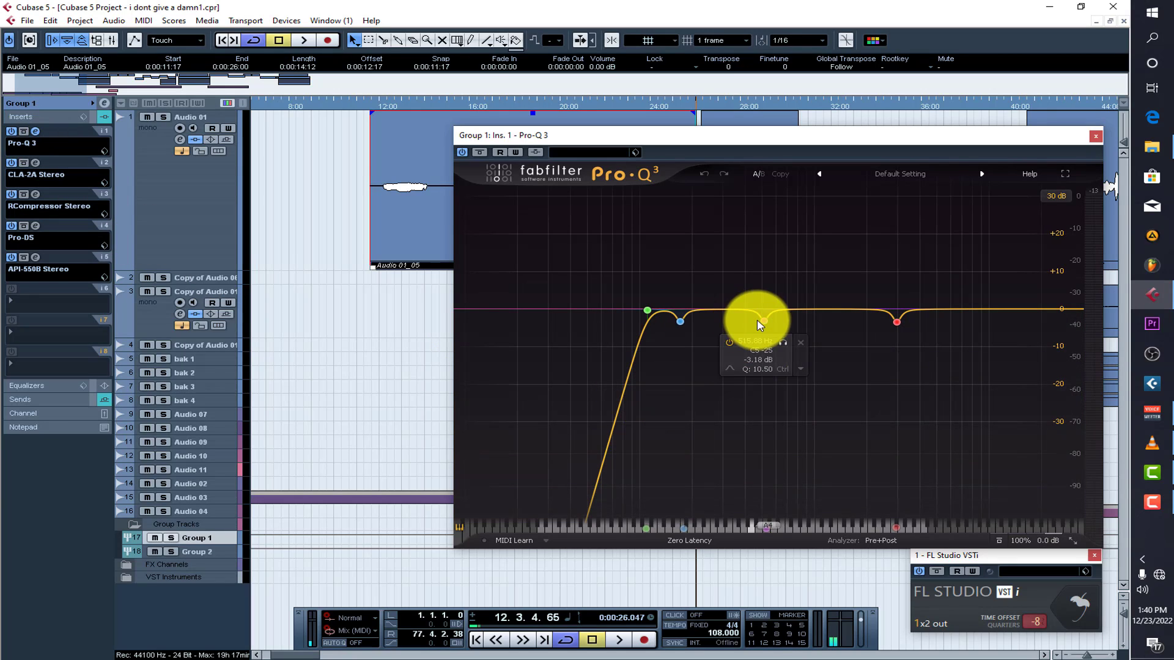
mouse_move(712, 332)
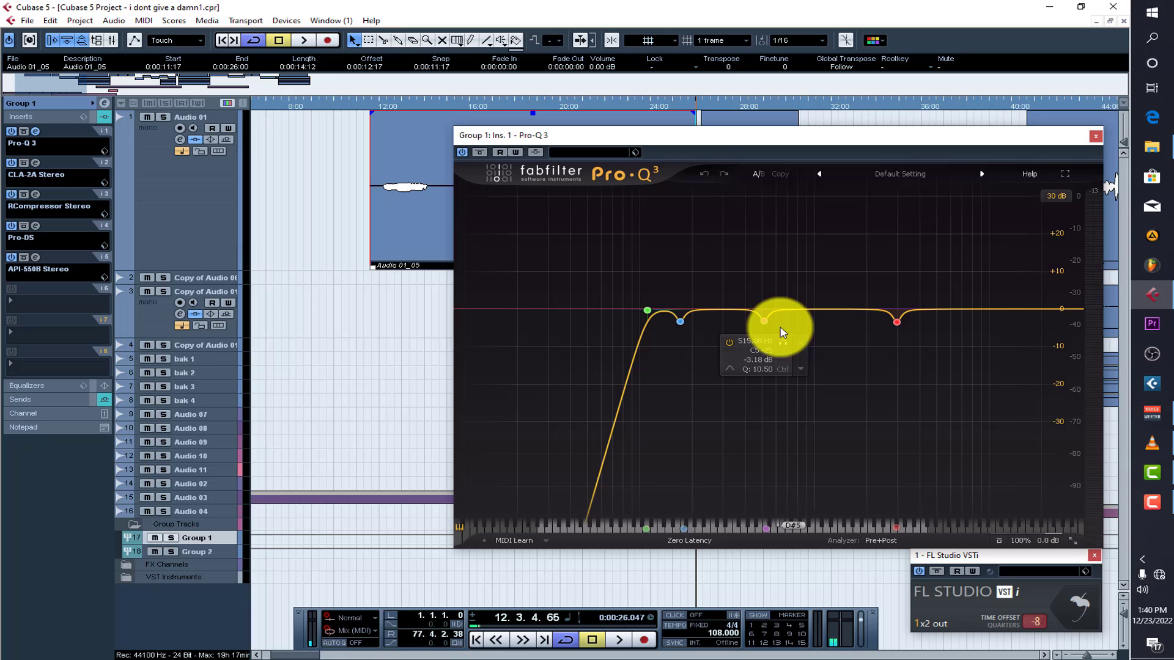
mouse_move(852, 310)
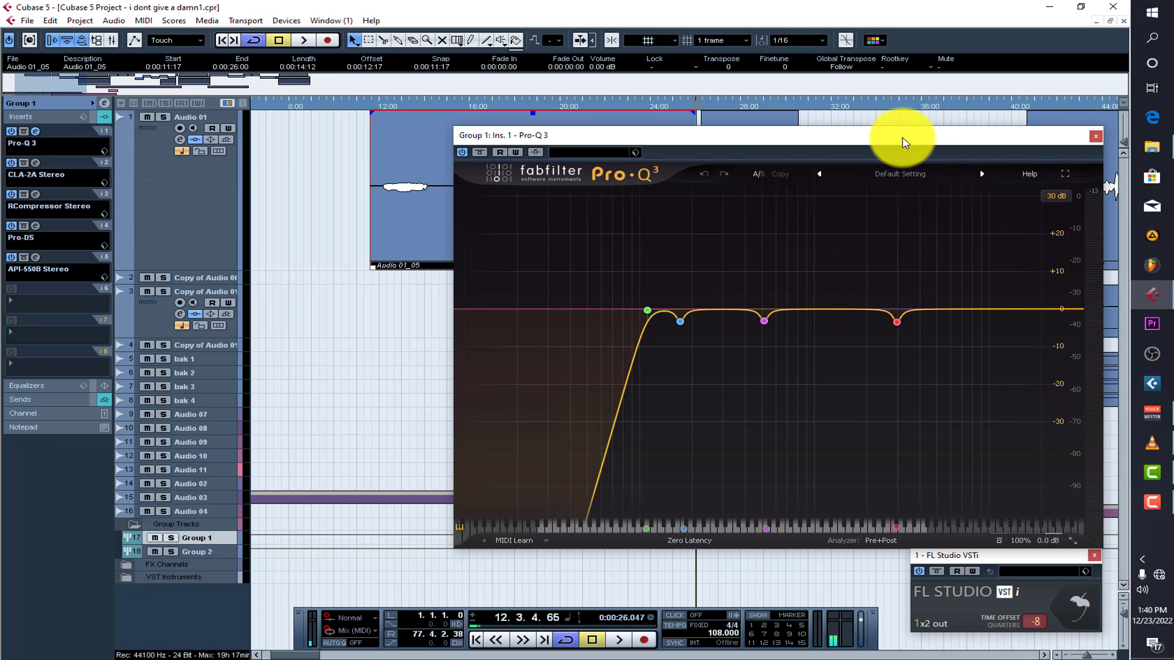
left_click_drag(910, 143, 733, 150)
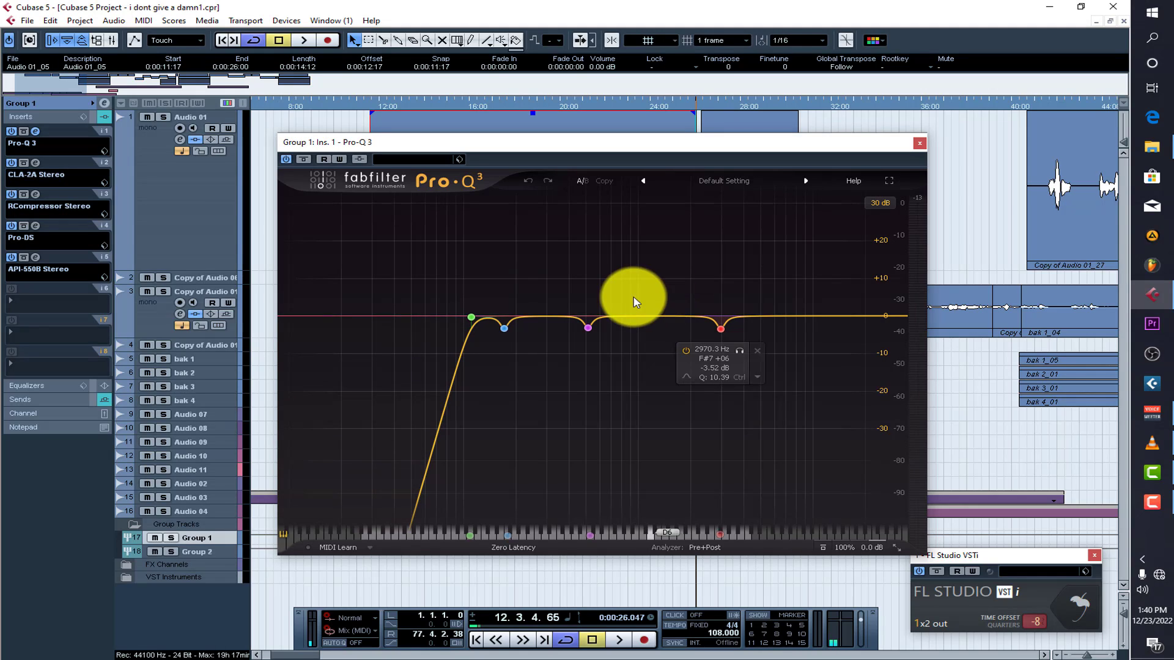
Close the Pro-Q 3 EQ and open Group 1's CLA-2A compressor
left_click(920, 145)
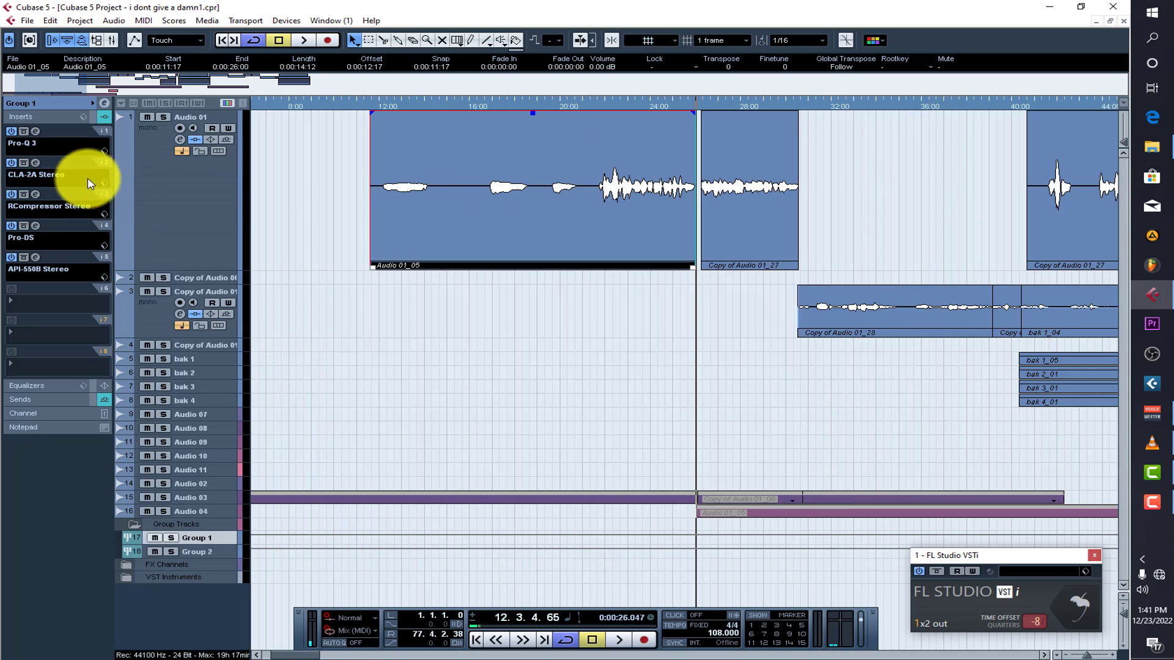
left_click(35, 163)
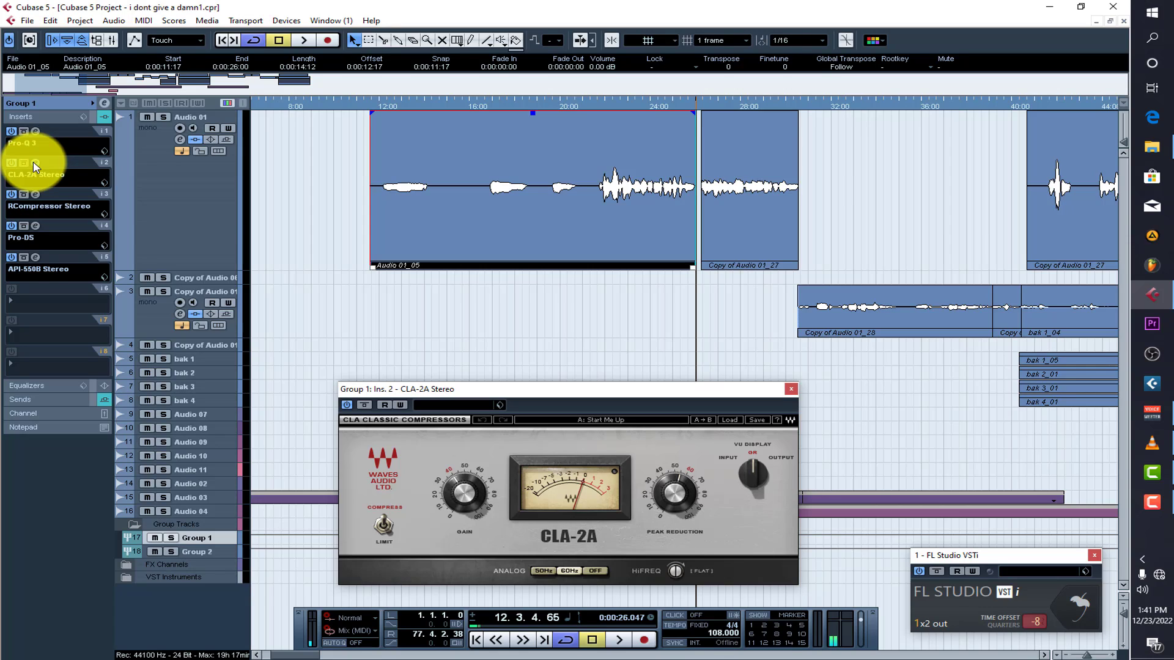
Reopen Group 1's Pro-Q 3 EQ briefly, then close it again
left_click(34, 134)
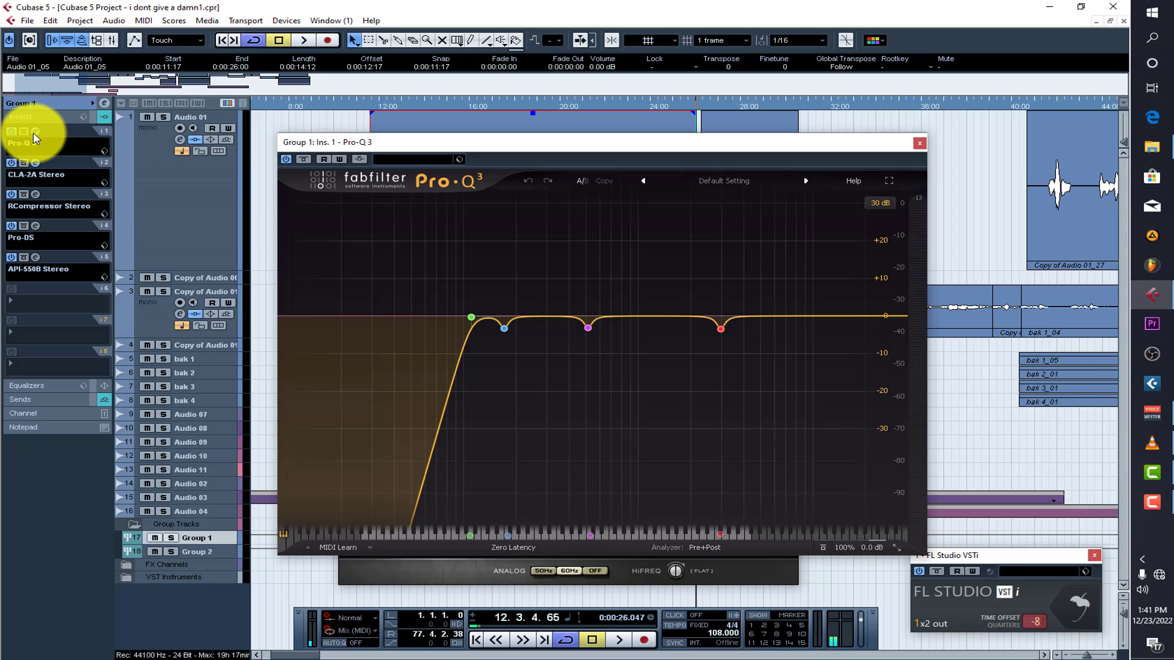
mouse_move(574, 341)
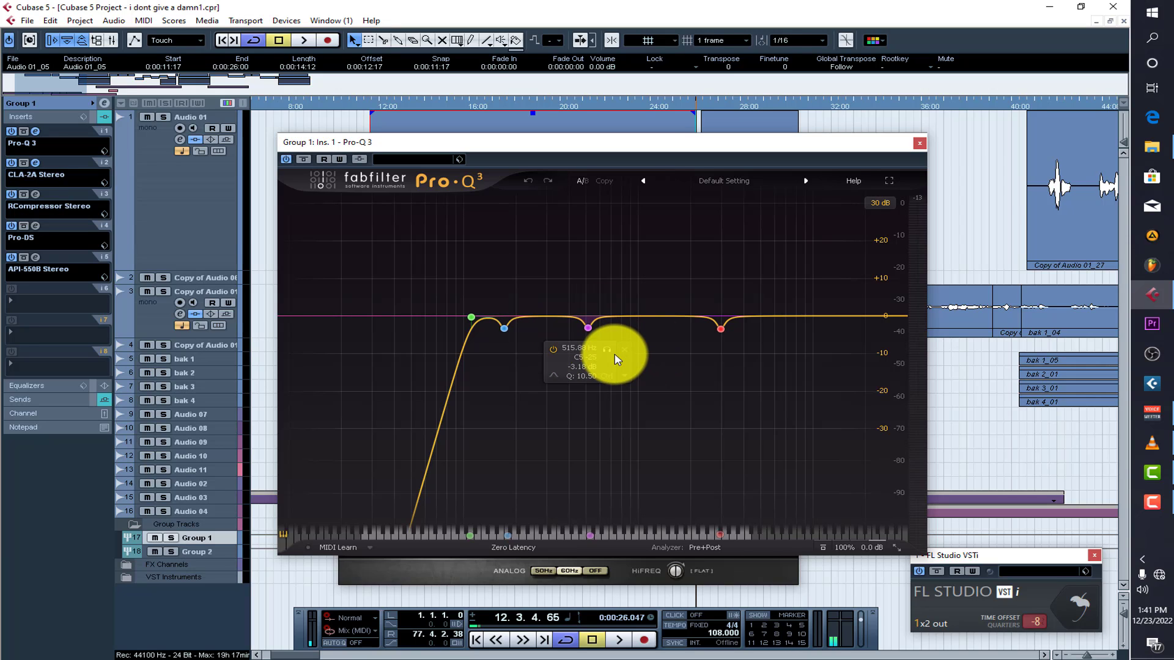
left_click(920, 144)
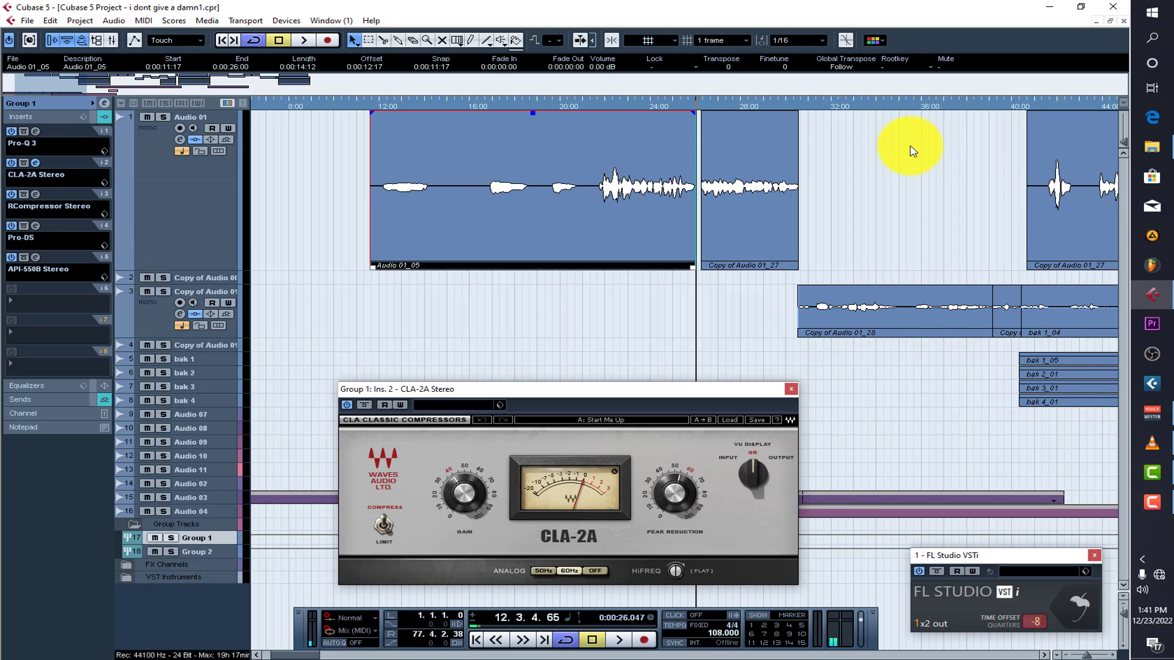
Check Audio 01's Auto-Tune 8.1 and C1 gate inserts, then return to Group 1
left_click(175, 240)
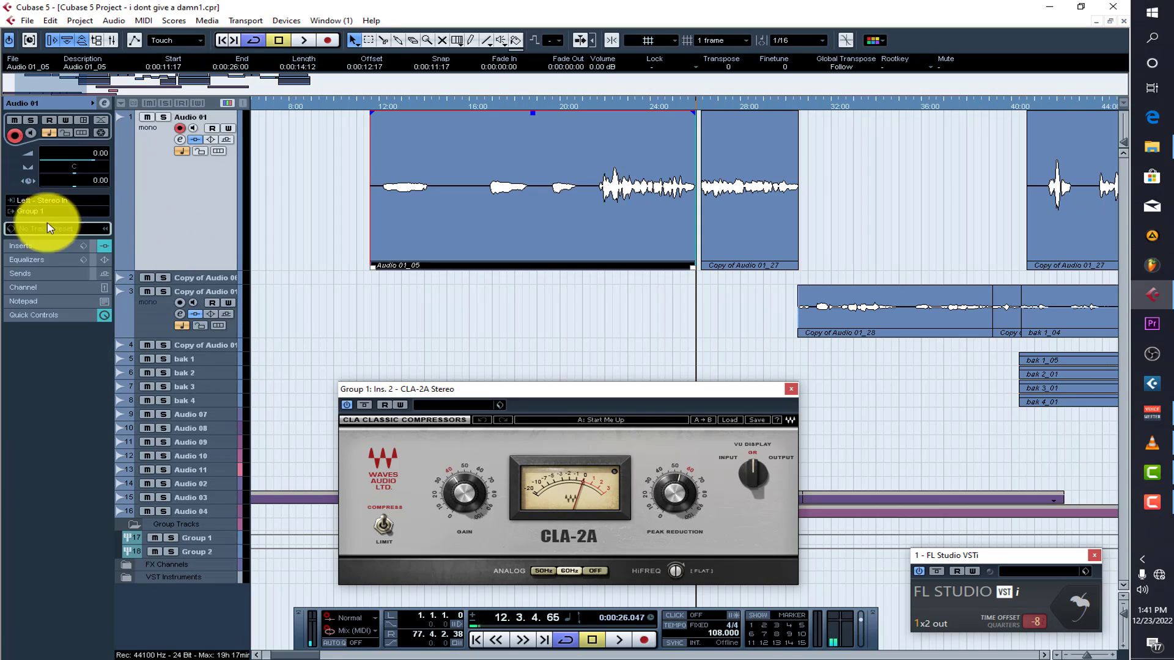
left_click(37, 246)
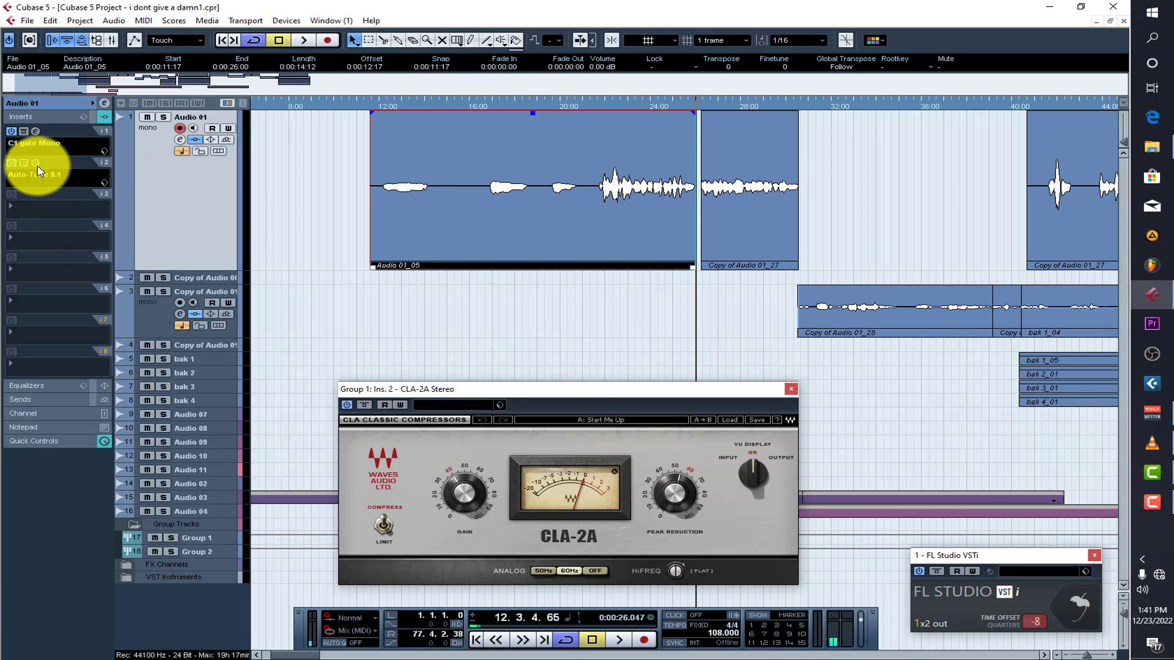
left_click(38, 166)
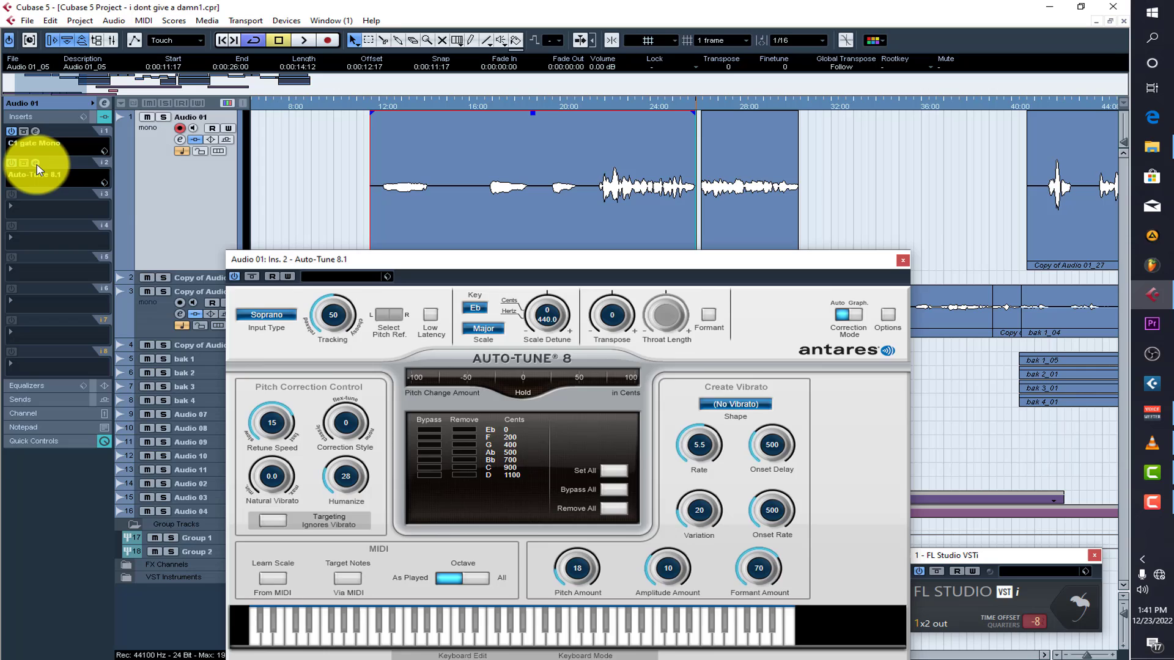
left_click(36, 164)
left_click(37, 132)
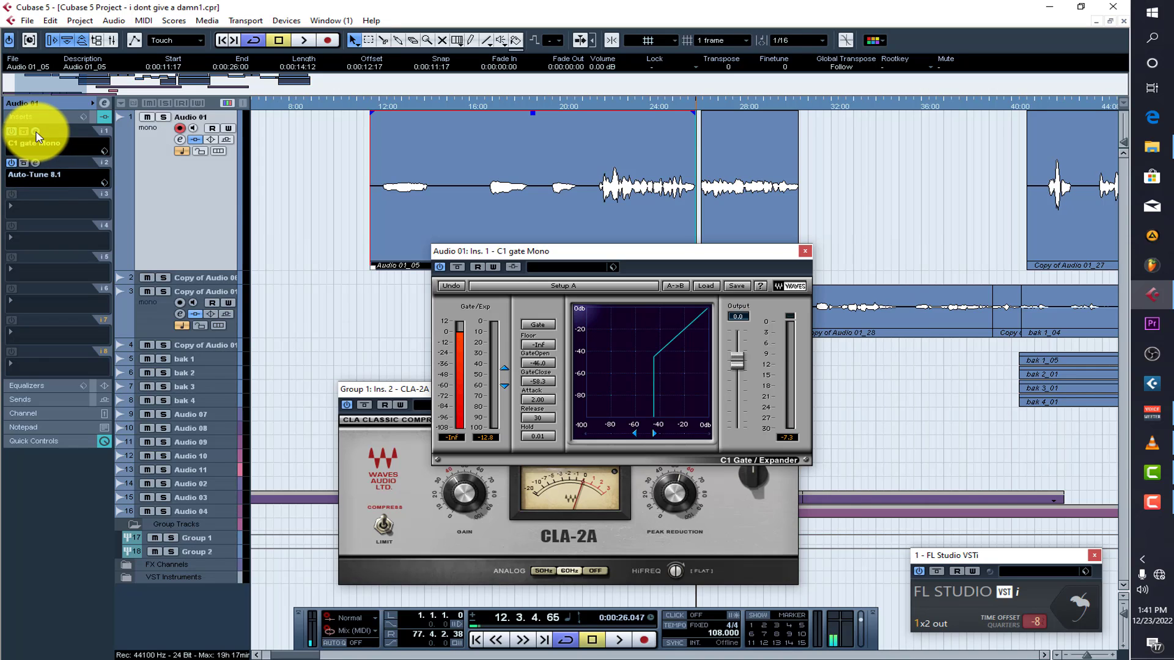
left_click(36, 132)
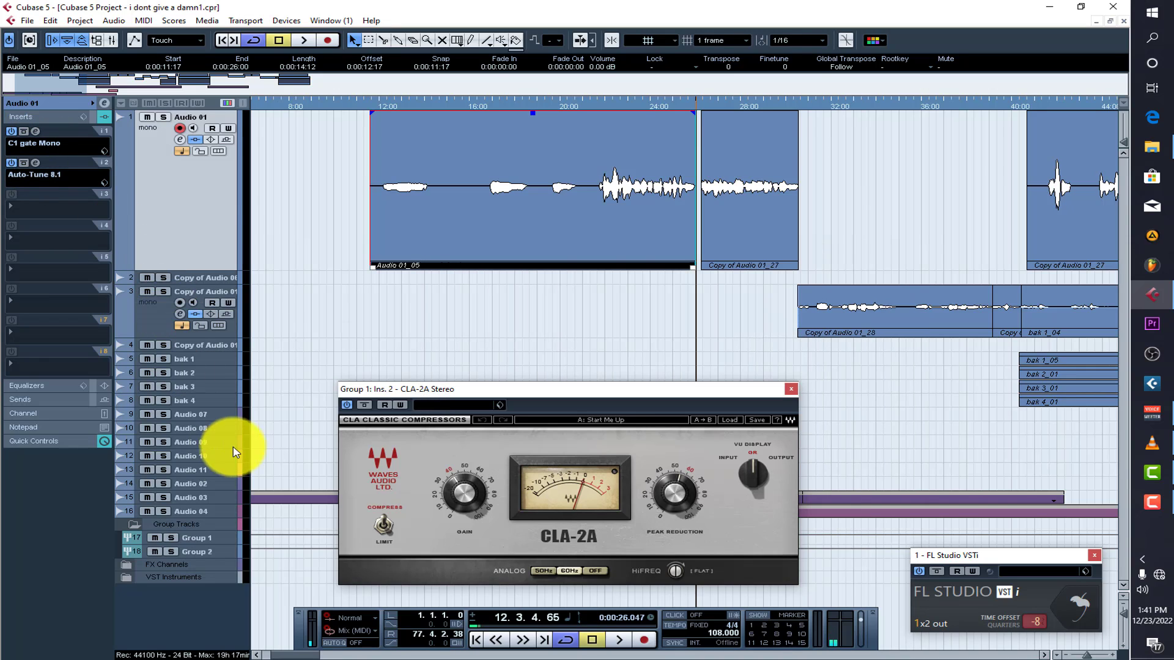
left_click(216, 543)
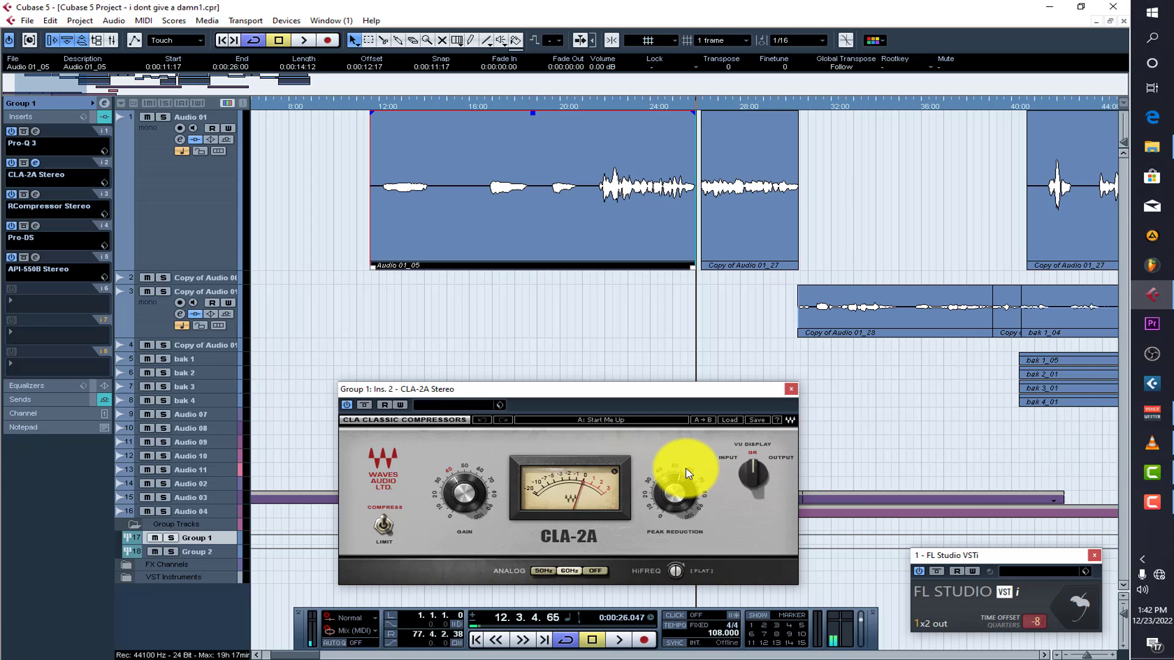
Adjust the Group 1 CLA-2A Stereo peak reduction knob until it reads 53.88
mouse_move(676, 476)
left_mouse_down()
mouse_move(793, 387)
mouse_move(684, 486)
left_mouse_up()
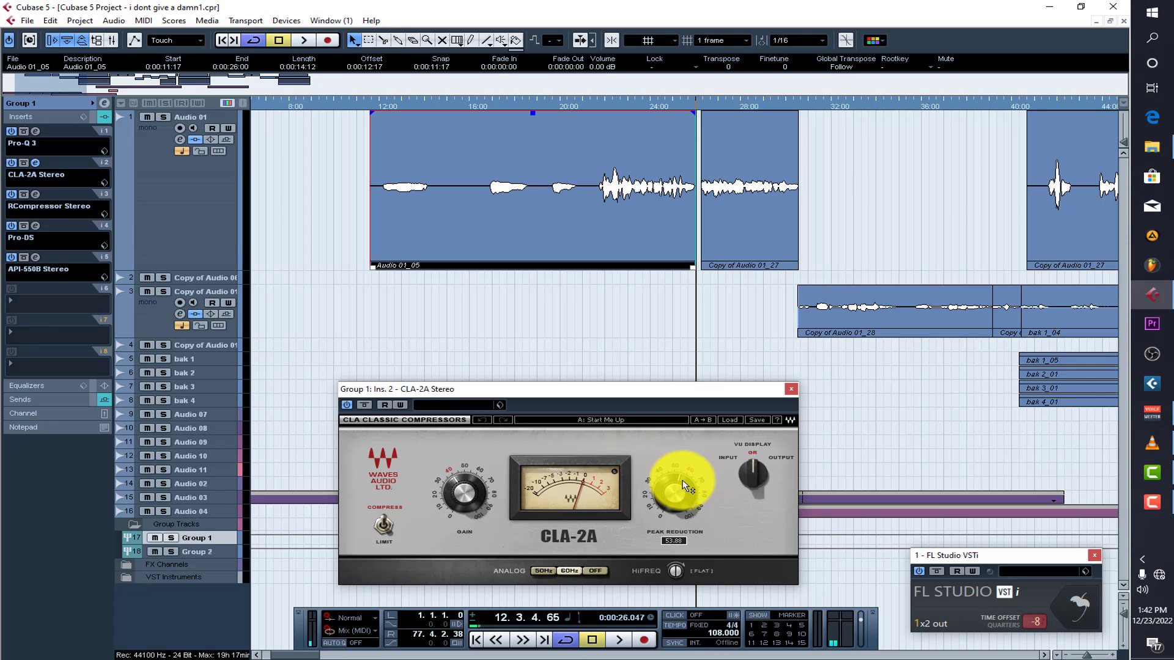
left_click_drag(685, 486, 684, 486)
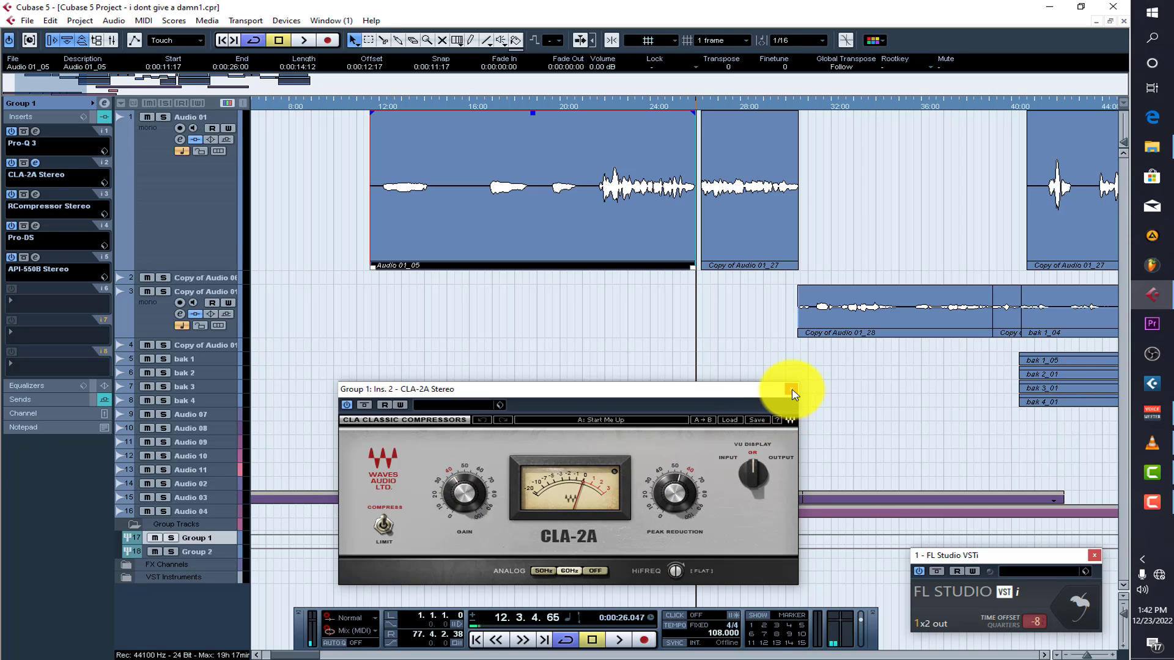
Close the CLA-2A and open Group 1's RCompressor Stereo insert to view its settings
left_click(791, 389)
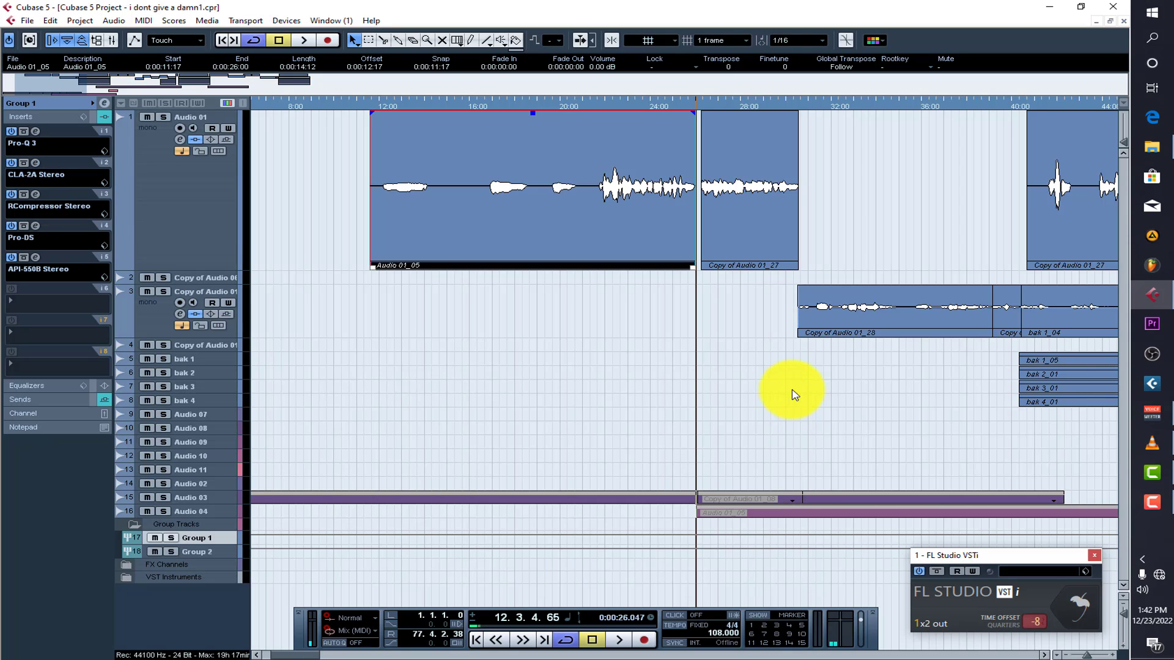
left_click(35, 196)
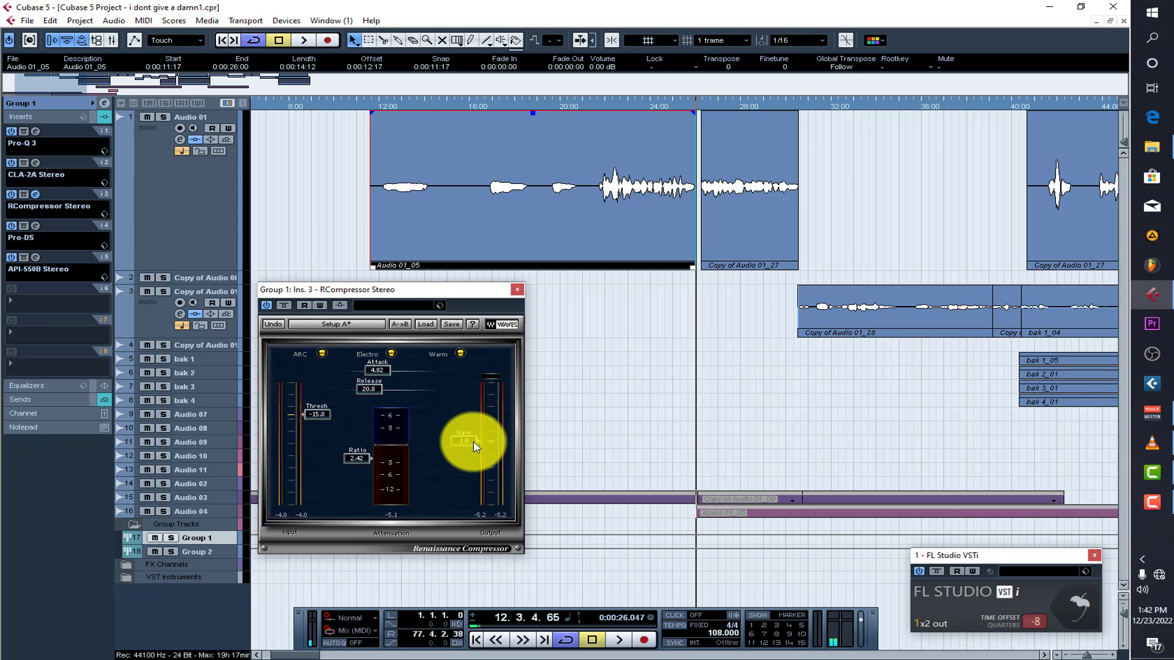
Close RCompressor, switch off the API-550B and Pro-DS inserts, and bypass Group 1's sends
left_click(517, 291)
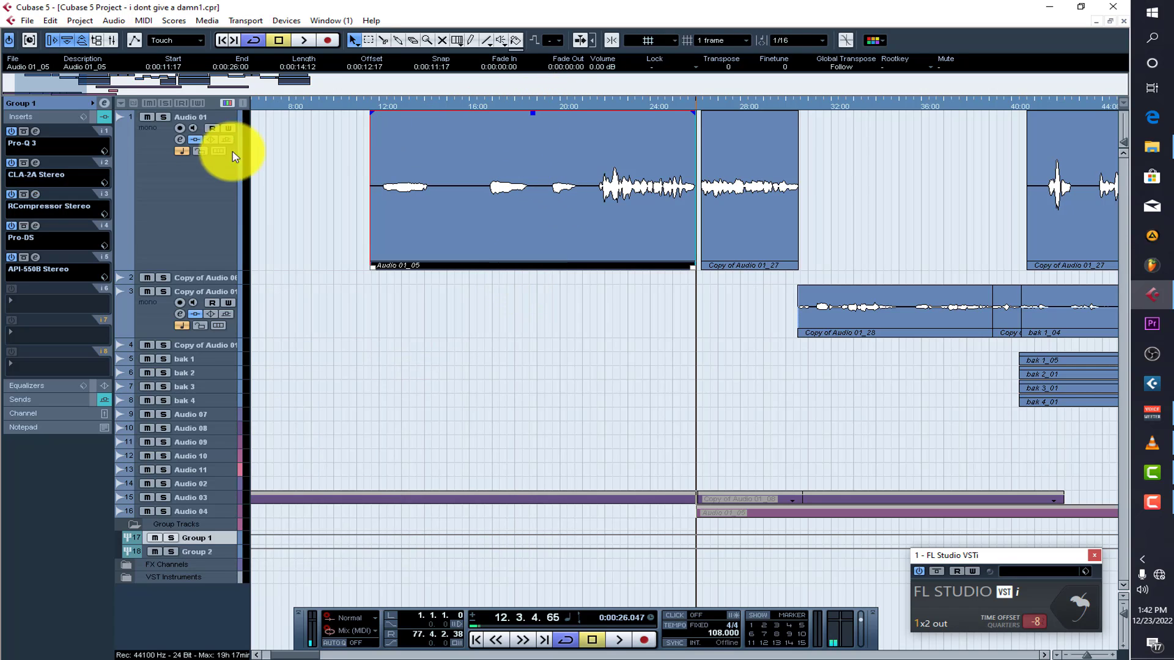
left_click(11, 257)
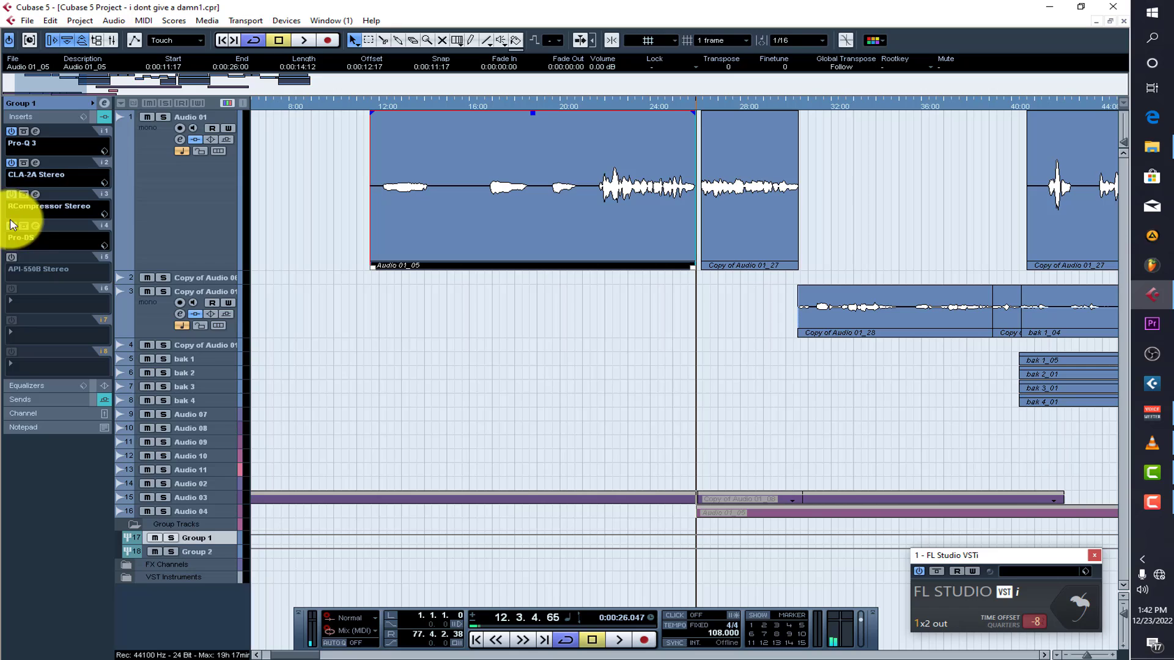
left_click(11, 226)
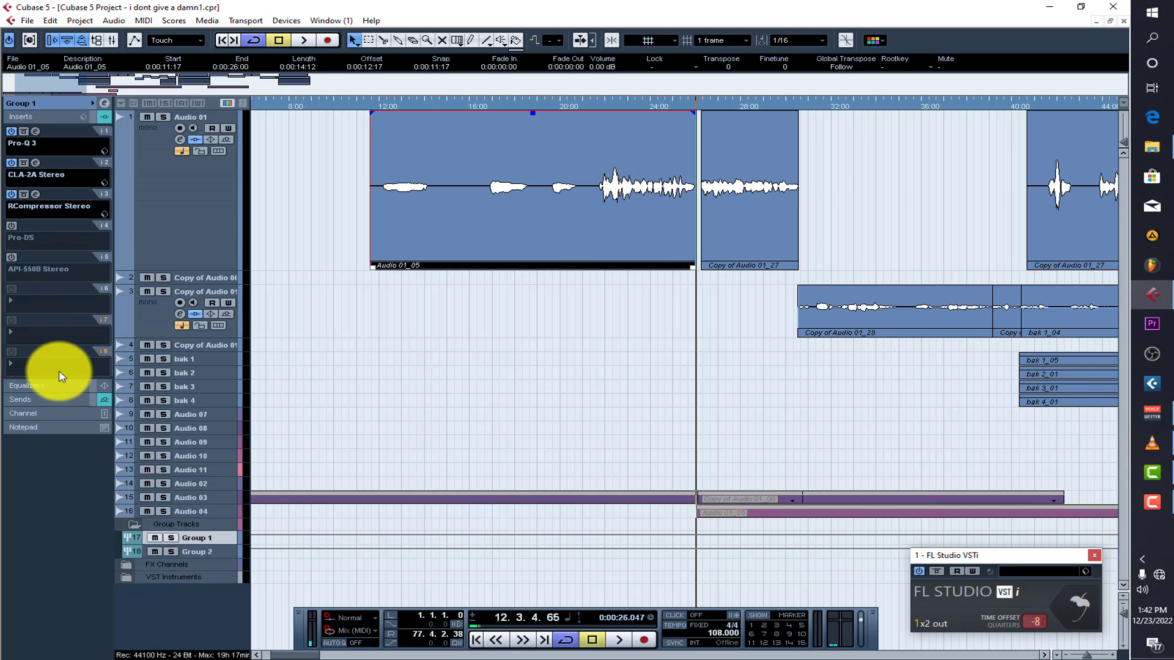
left_click(93, 401)
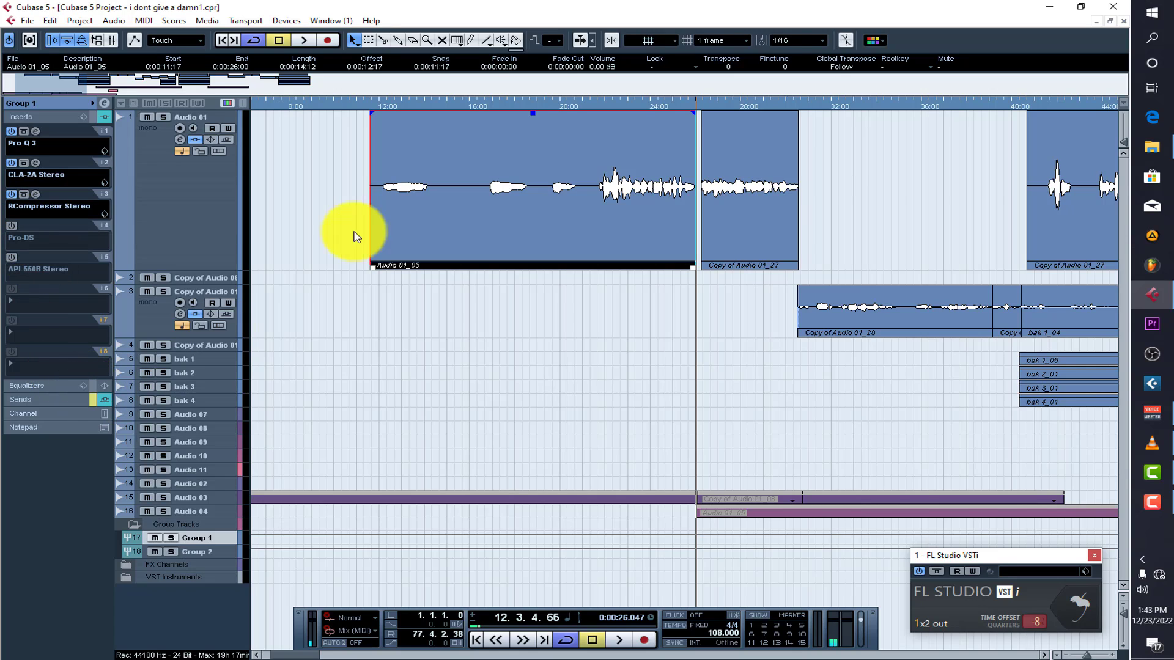
Play the vocal from inside the Audio 01_05 event, stopping around 41.7 seconds
left_click(599, 108)
key("space")
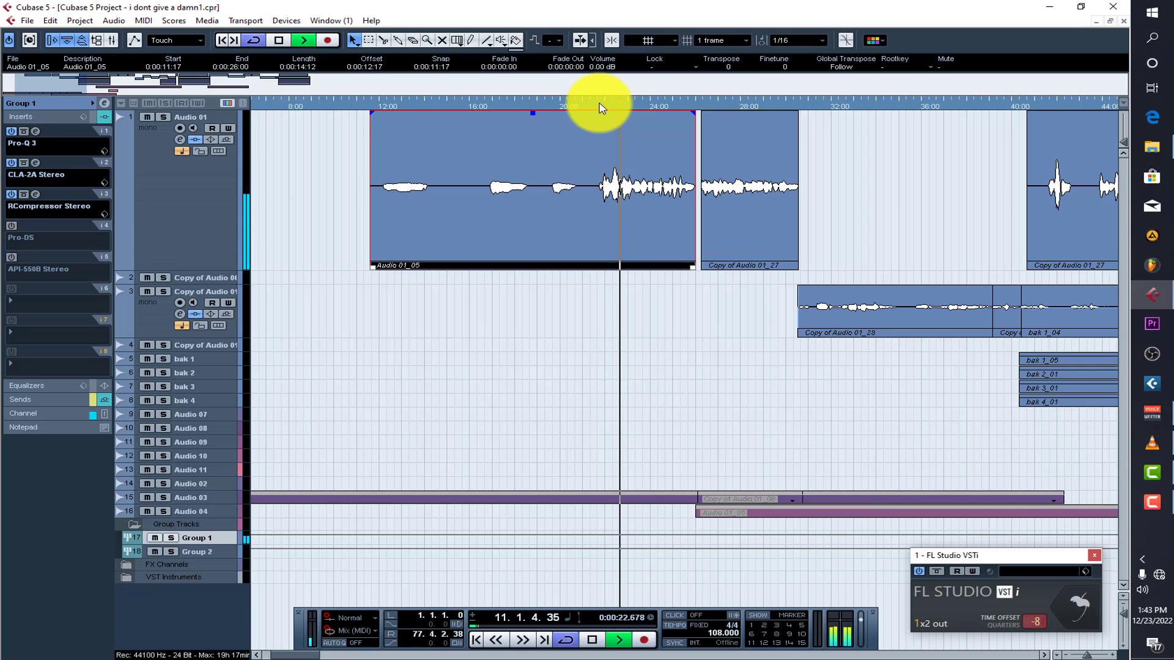
left_click_drag(91, 83, 336, 116)
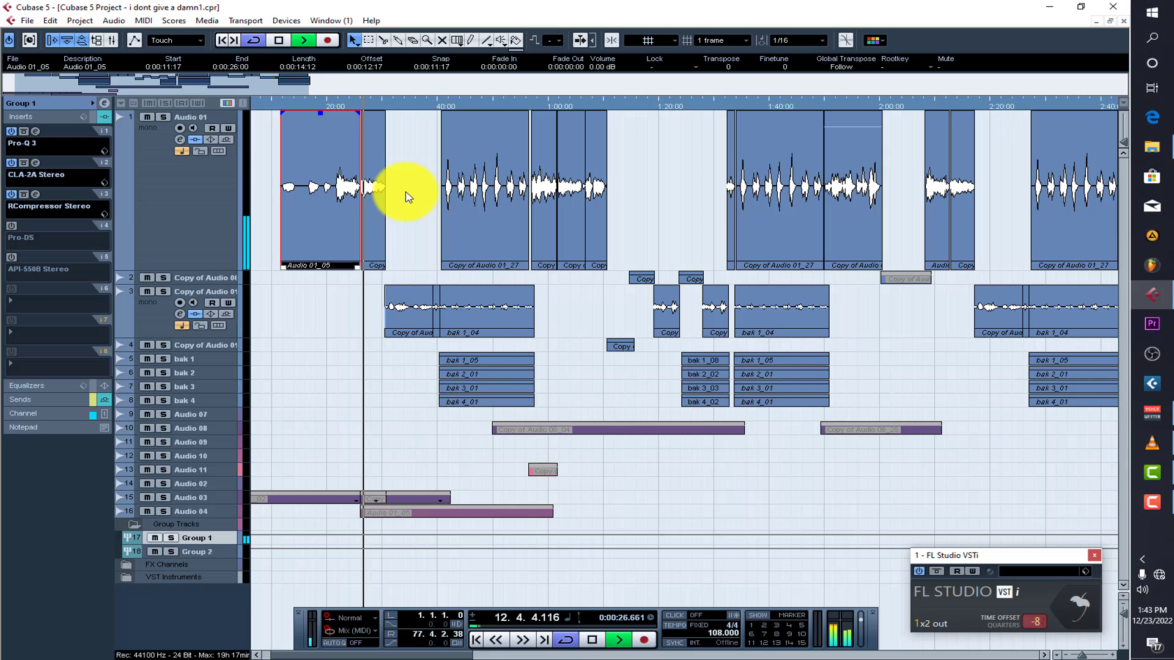
left_click(26, 20)
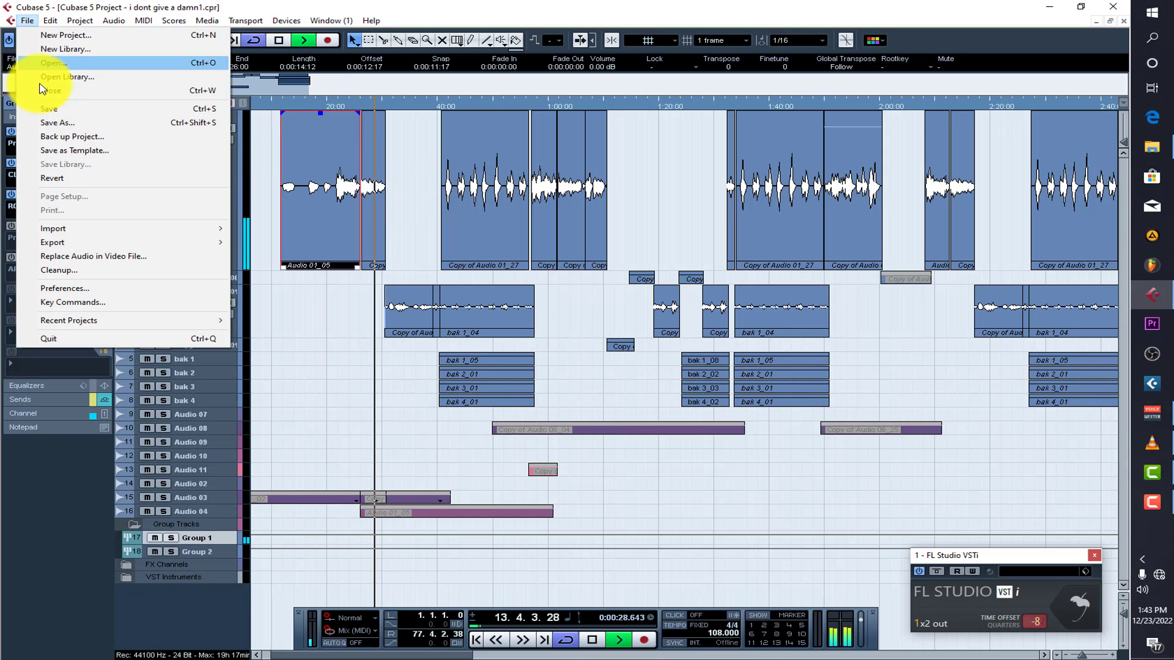
left_click(309, 320)
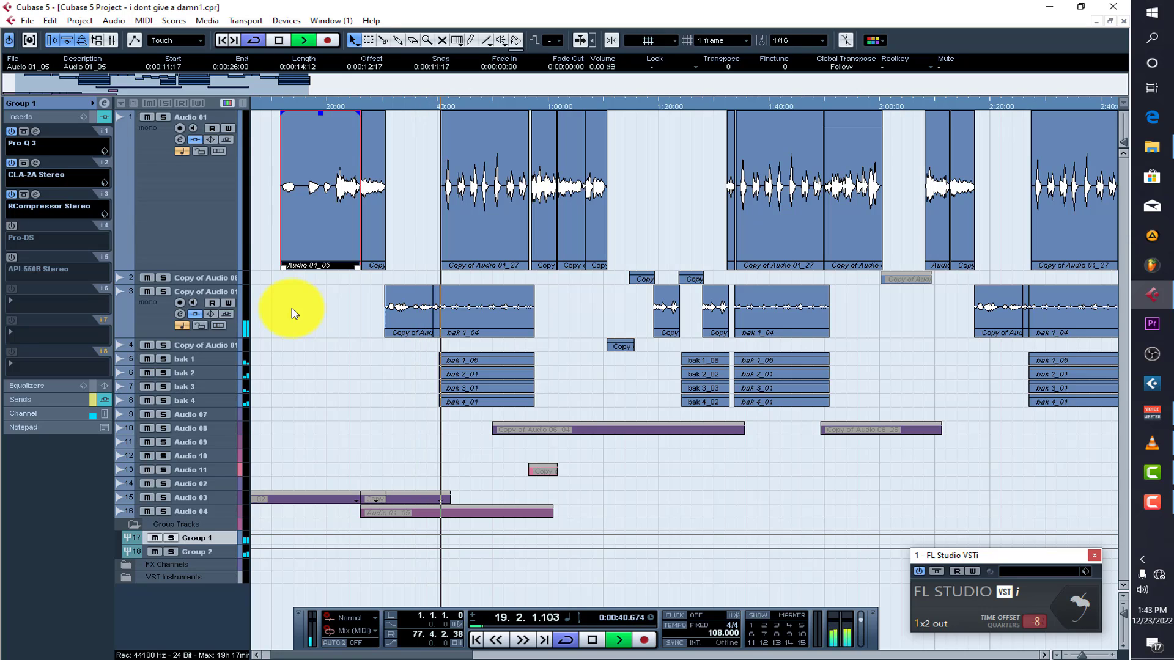
key("space")
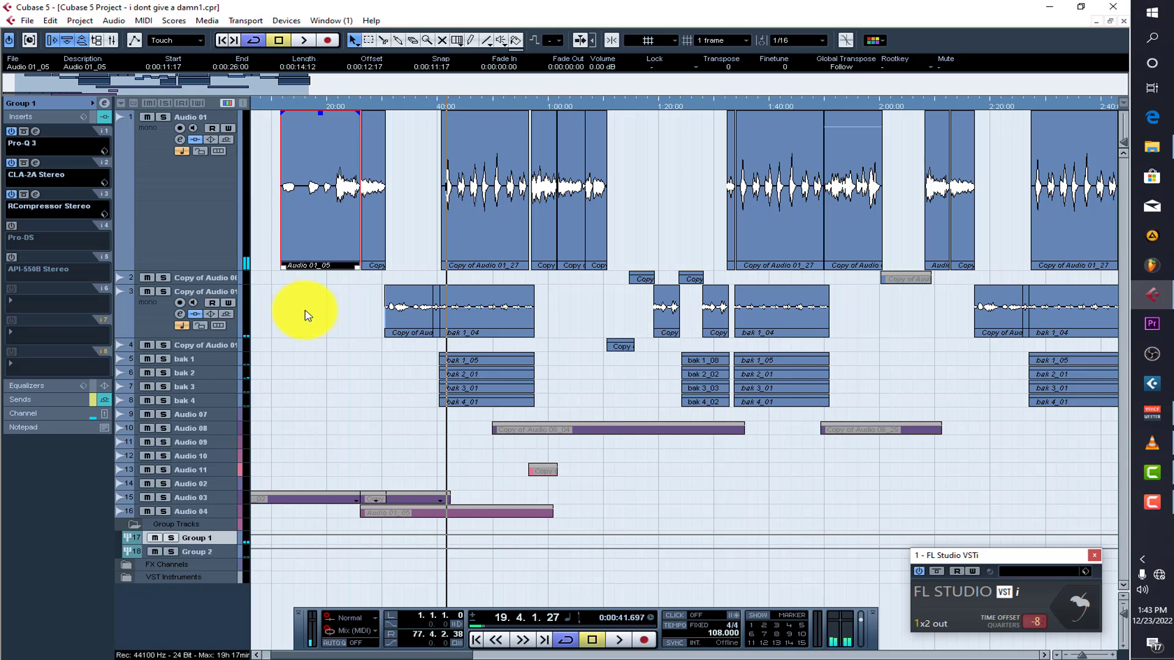
Activate Group 1's Pro-DS de-esser and lower its threshold to -38.74 dB
left_click(11, 225)
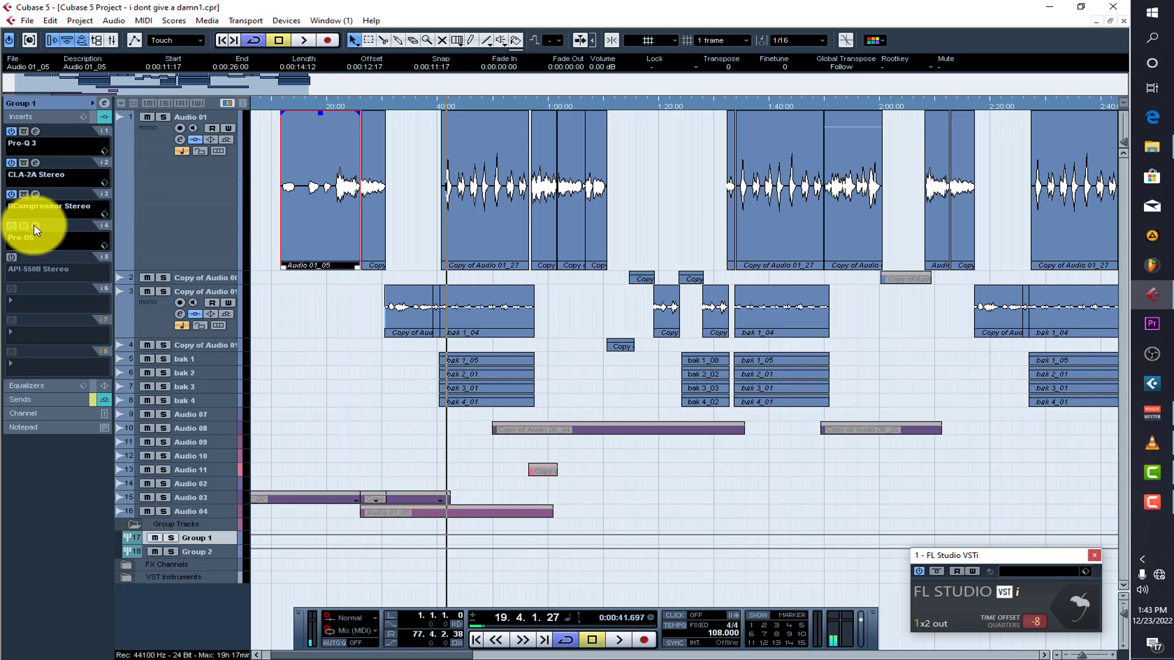
left_click(35, 227)
left_click_drag(709, 408, 696, 406)
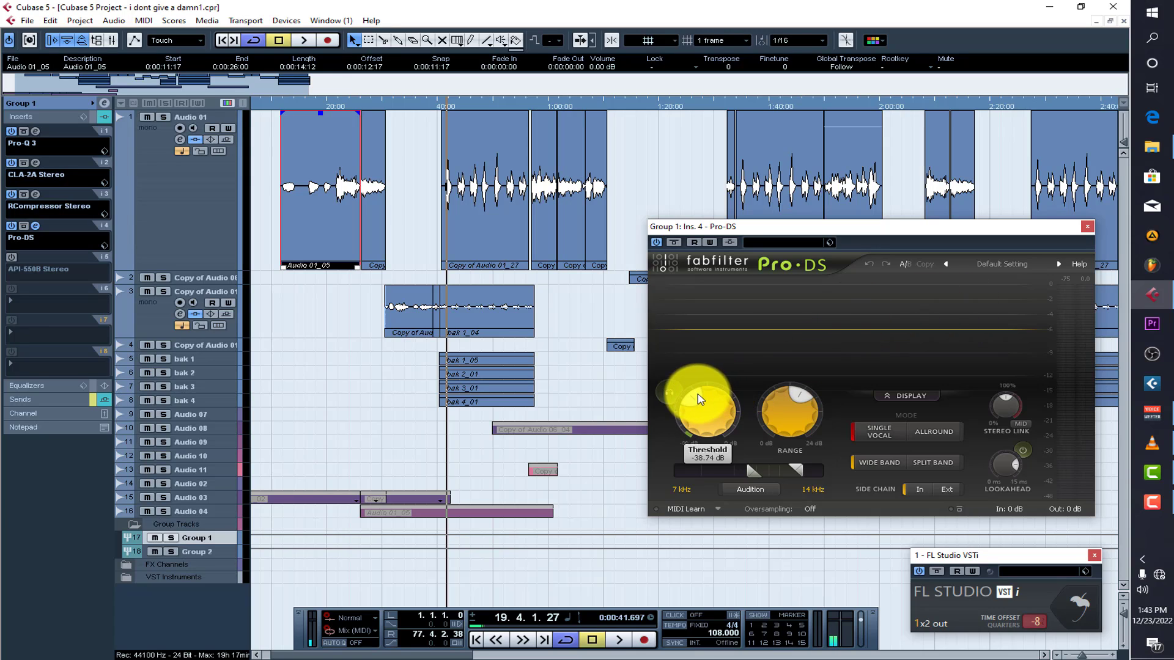
left_click(1087, 227)
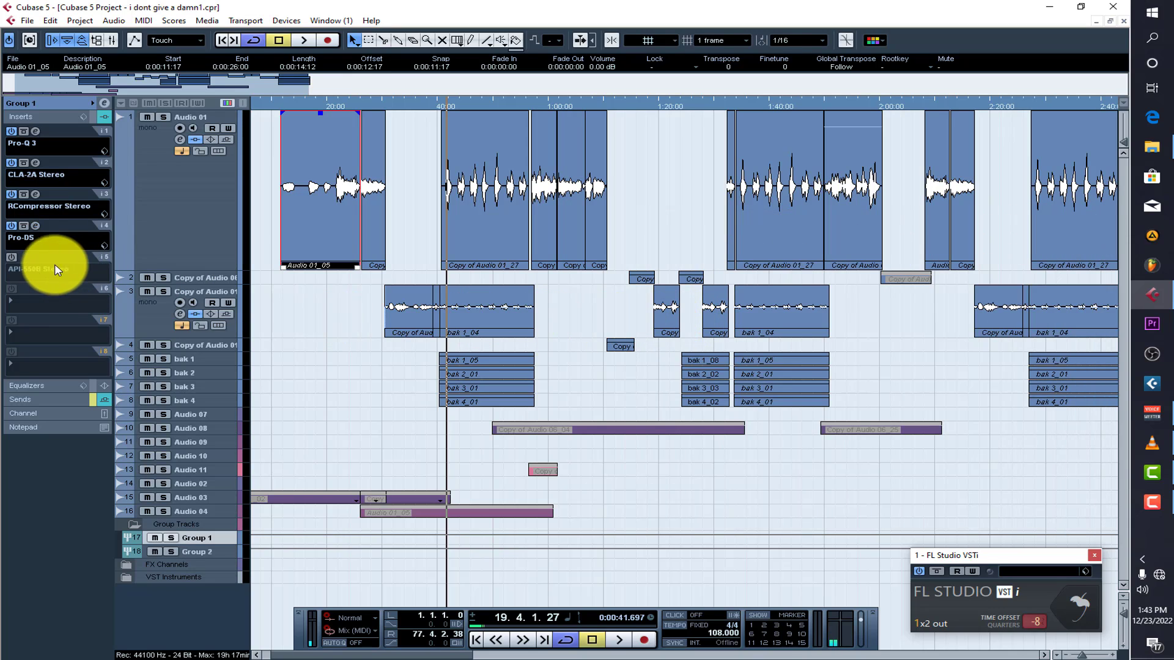
Open the API-550B EQ on Group 1 to review its settings, with analog mode on
left_click(34, 260)
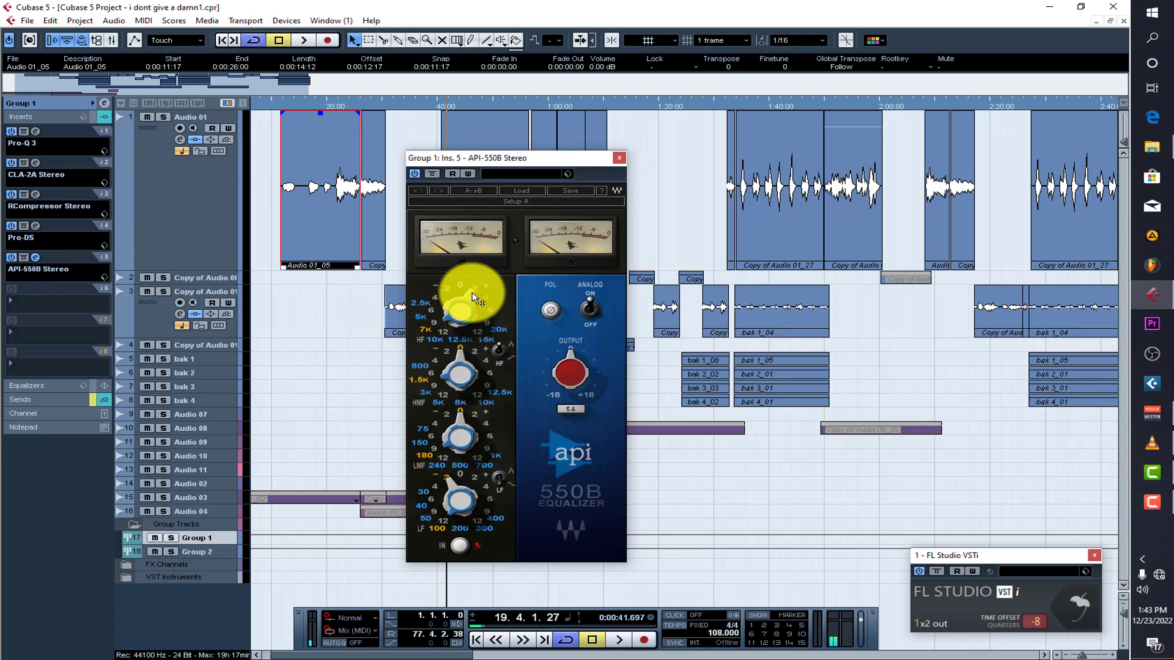
mouse_move(472, 293)
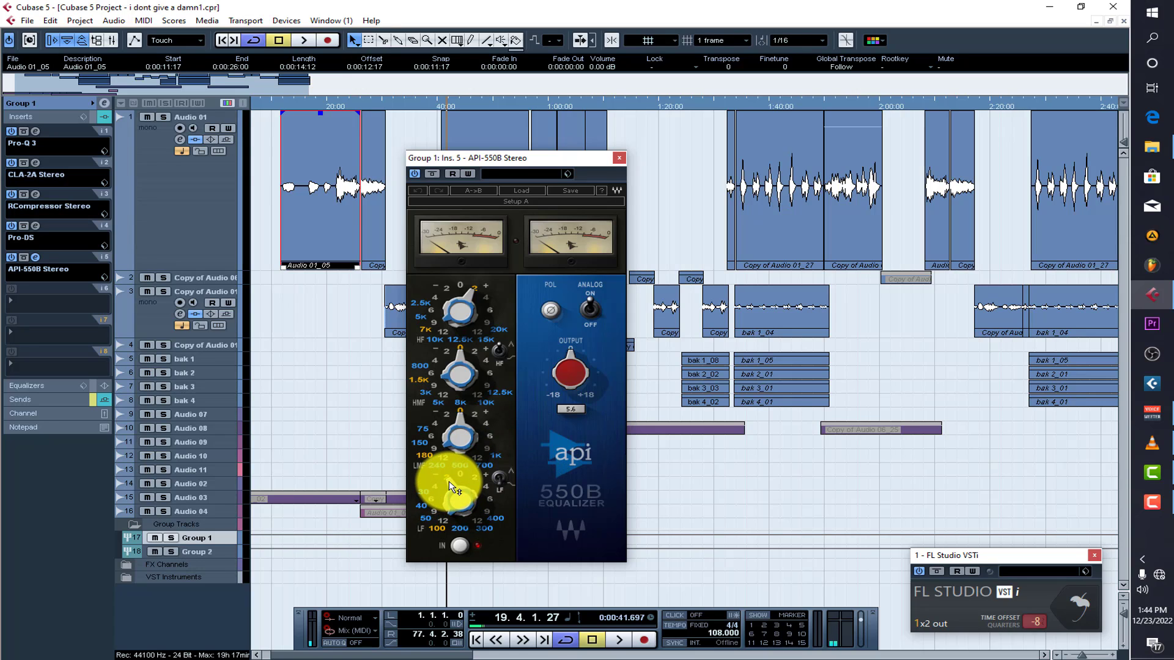
mouse_move(450, 486)
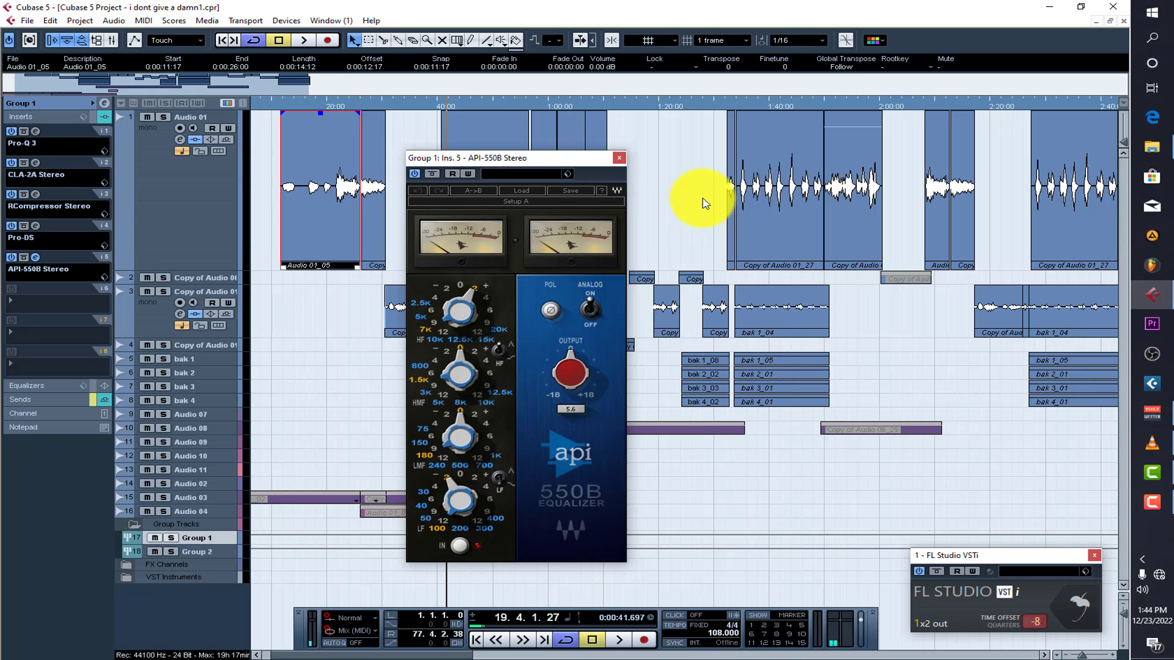
Close the API-550B, show Group 1's sends, and inspect the ValhallaVintageVerb Concert Hall reverb (3.00 s decay)
left_click(619, 158)
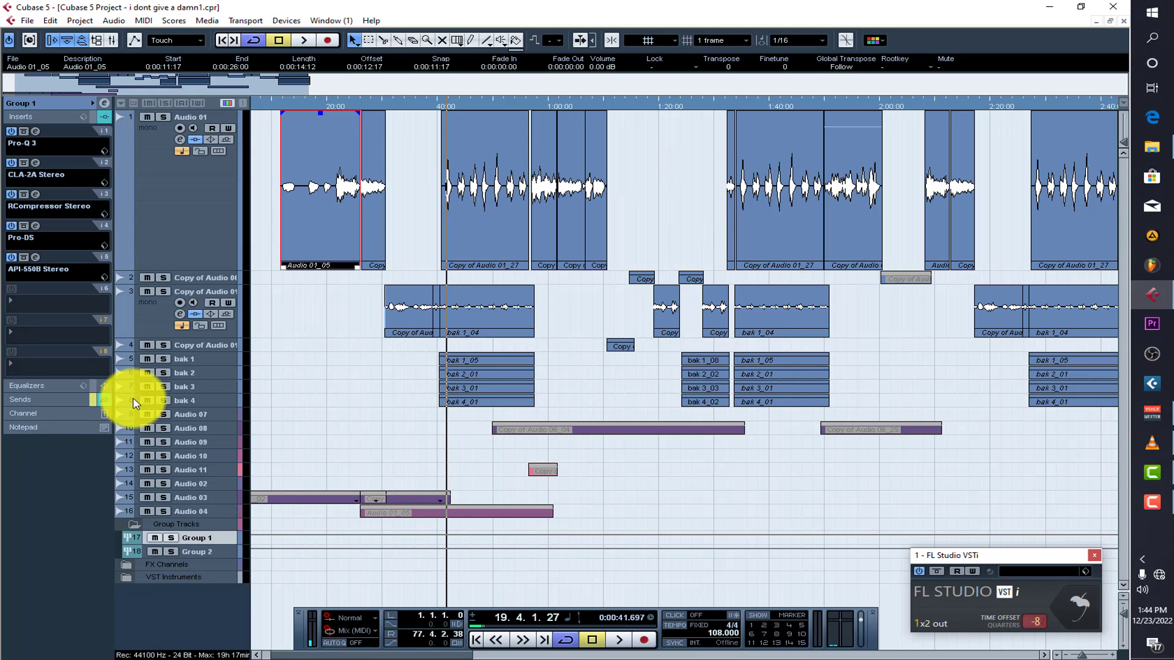
left_click(67, 400)
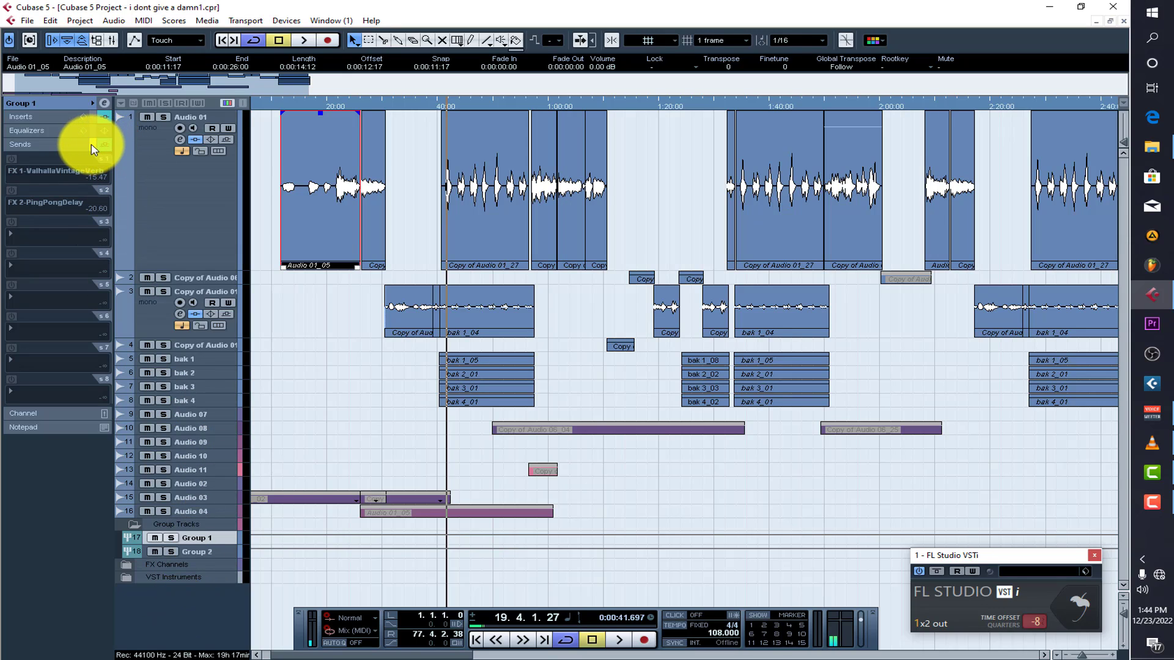
left_click(35, 158)
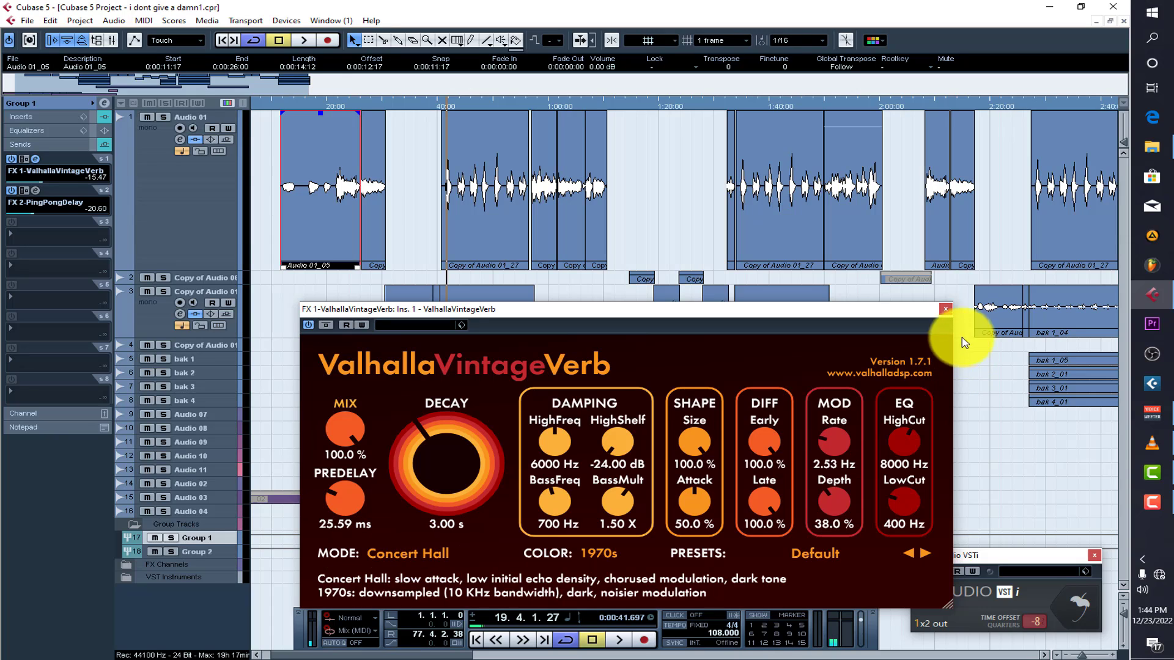
left_click(947, 309)
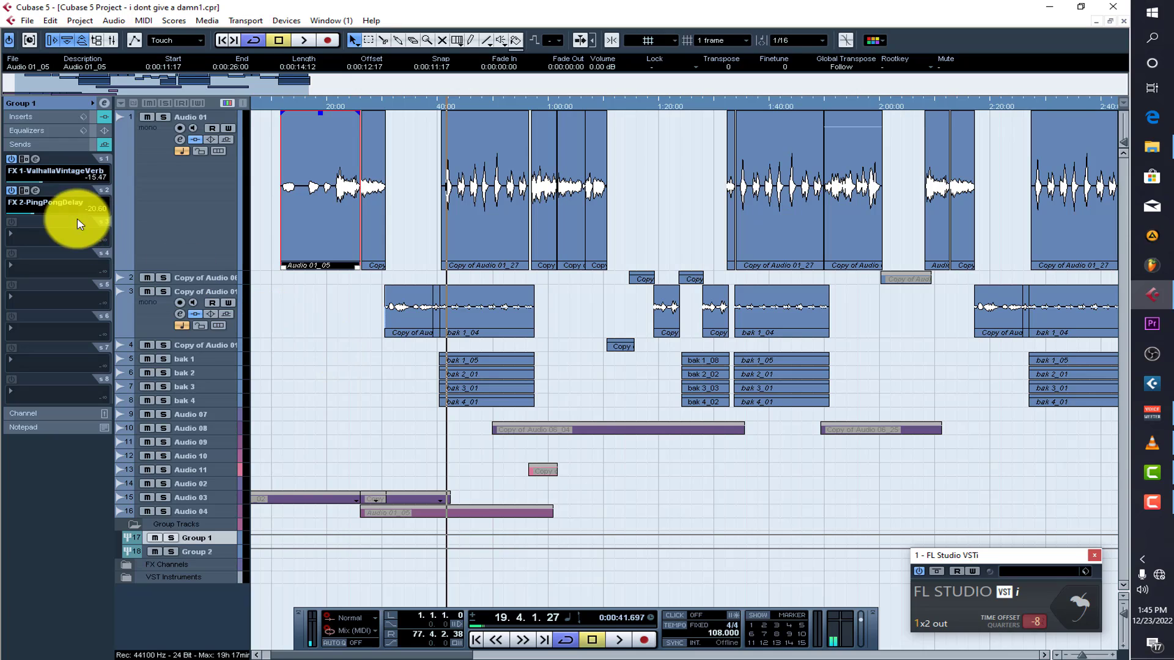
left_click(36, 193)
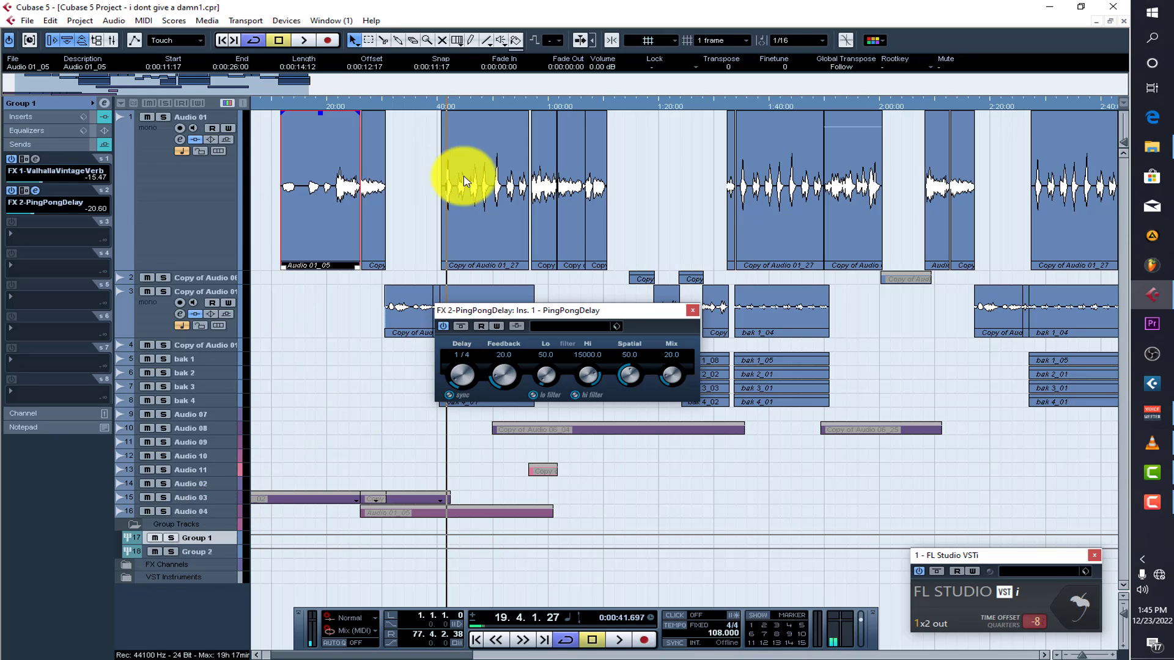
Close PingPongDelay, bypass Group 1's sends, and play back the vocal without them
left_click(692, 310)
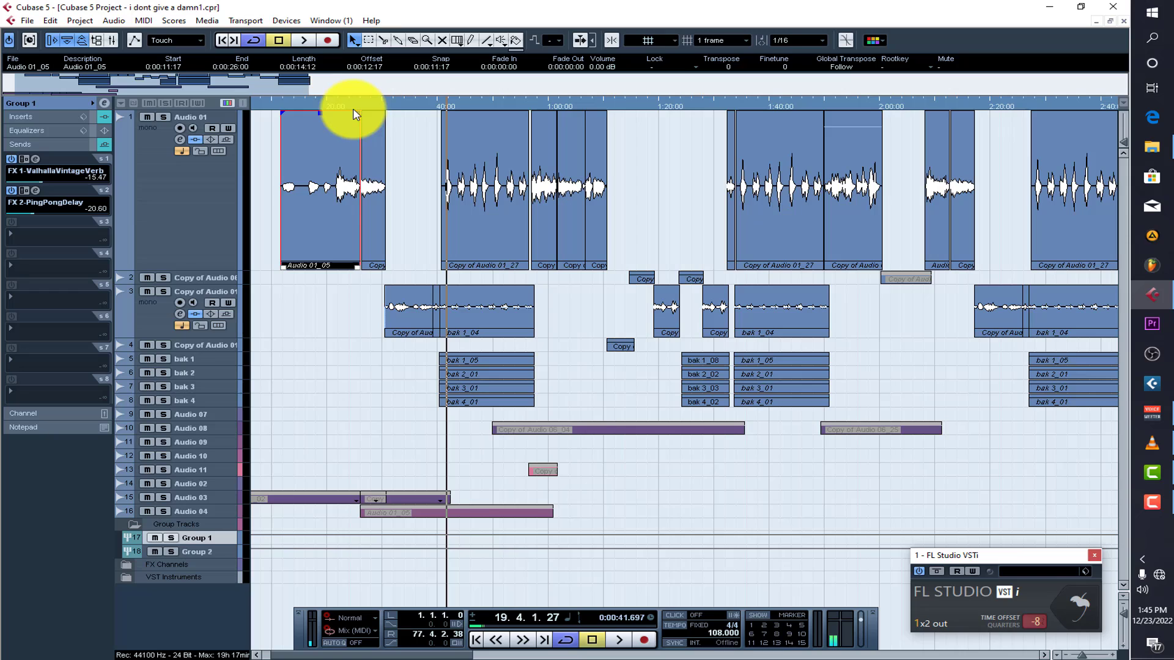
left_click_drag(310, 92, 579, 92)
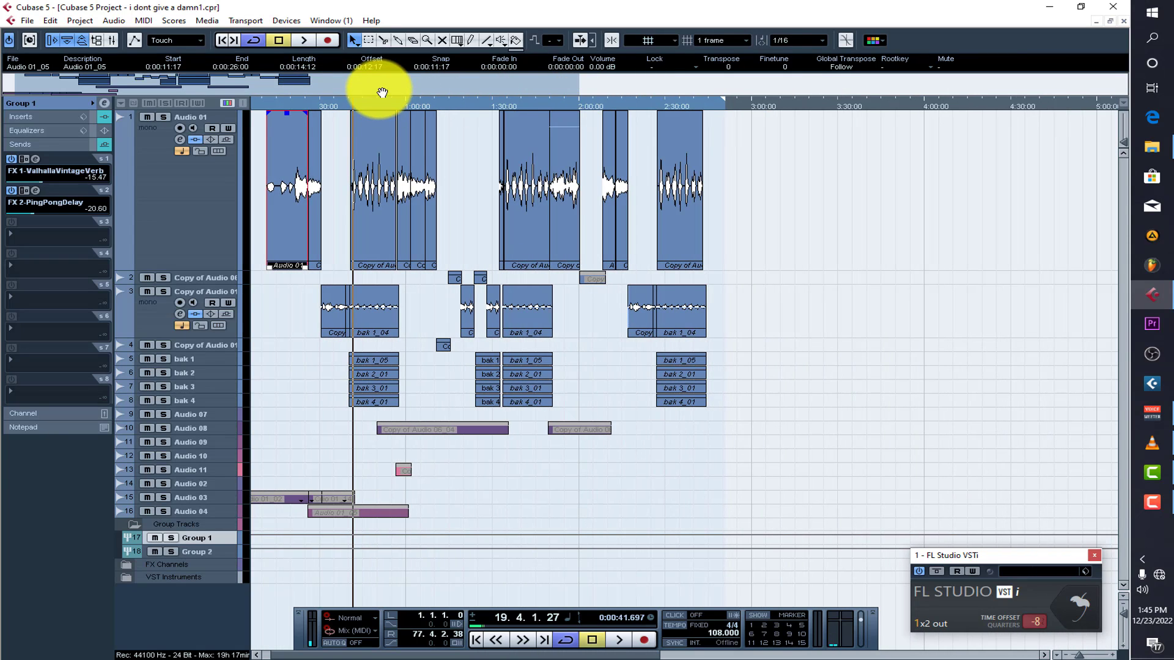
left_click_drag(382, 92, 371, 93)
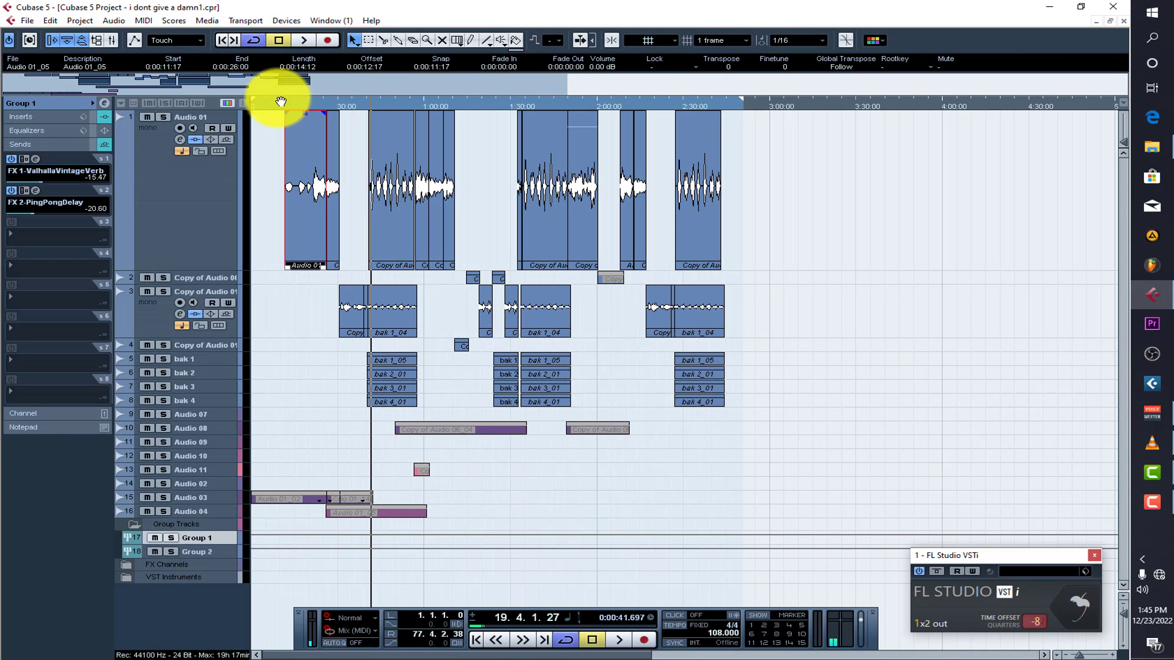
left_click(98, 145)
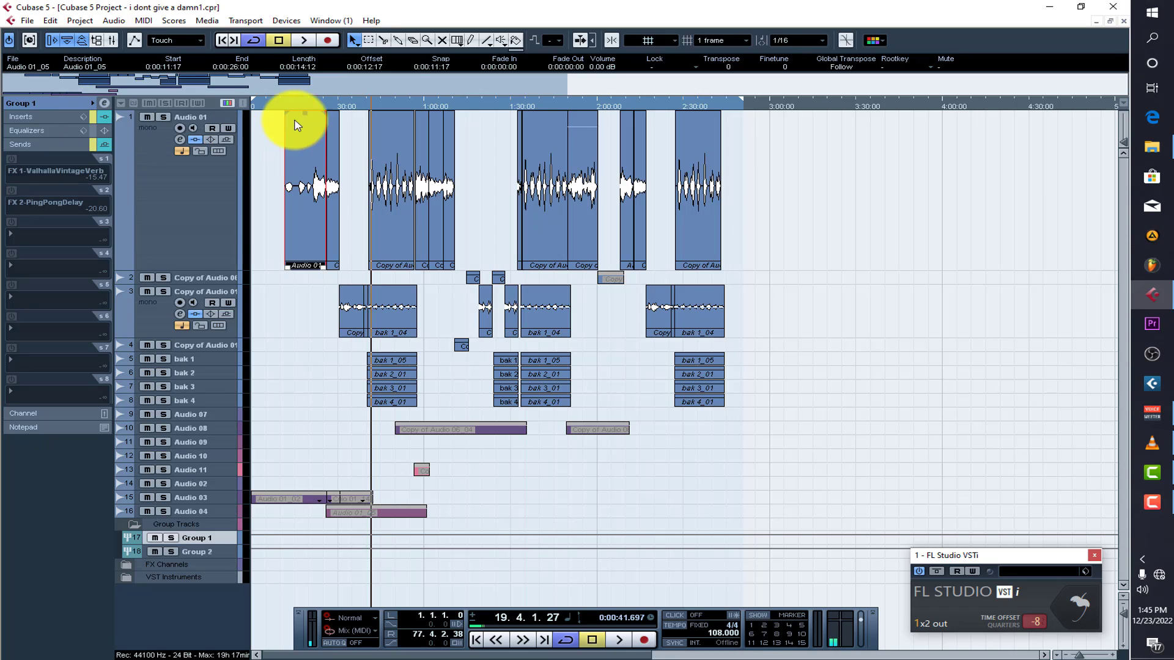
left_click(313, 108)
key("space")
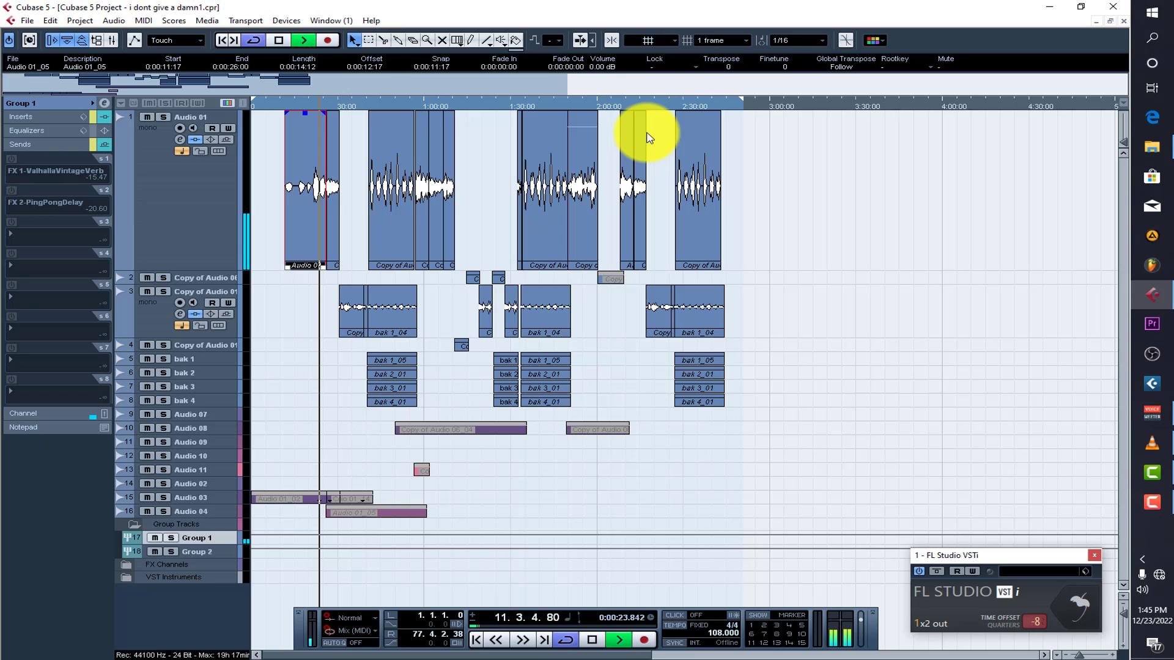
left_click_drag(567, 87, 249, 87)
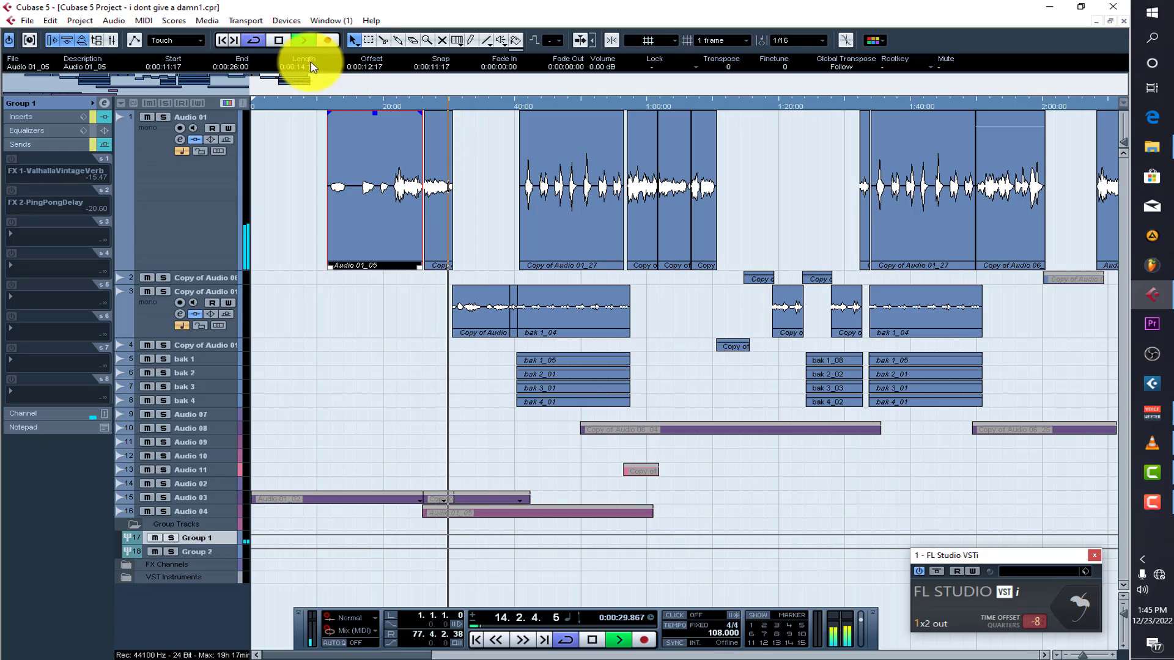
left_click(278, 40)
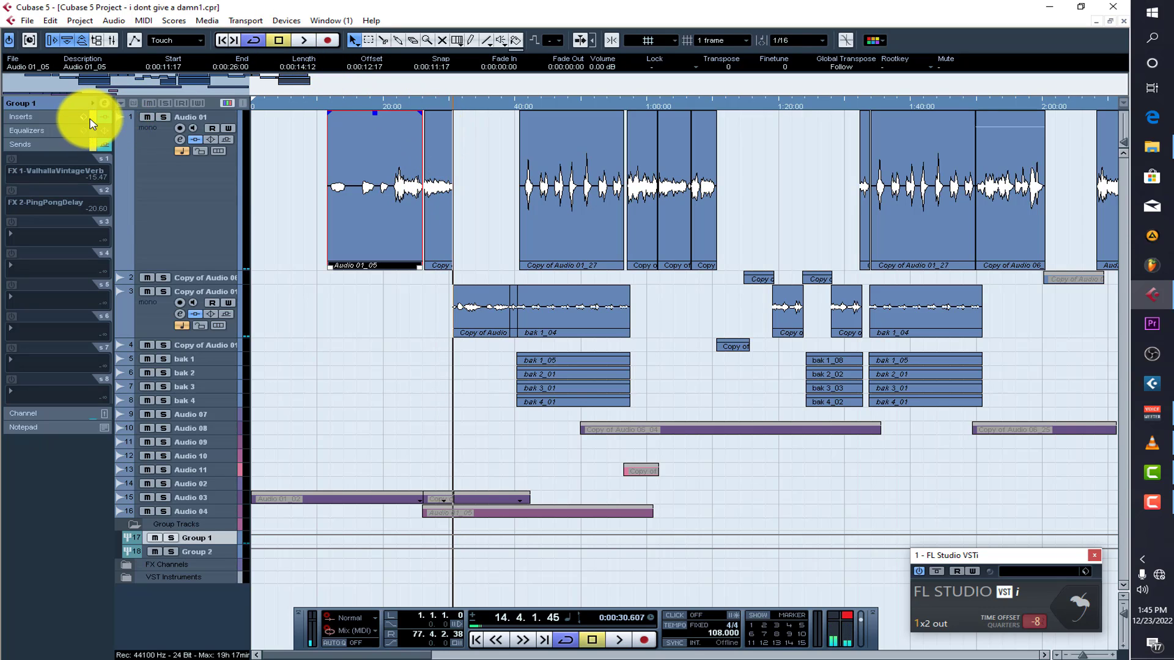
Re-enable the sends, zoom onto the opening vocal clips, and play from about 21 seconds
left_click(92, 144)
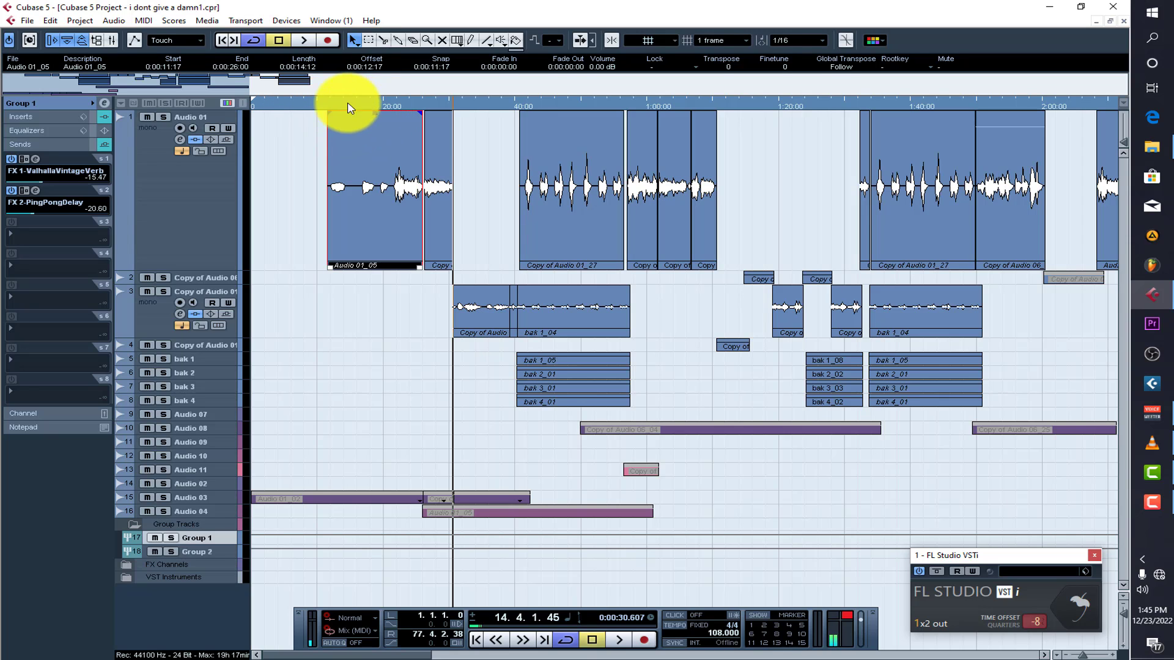
left_click_drag(245, 92, 199, 92)
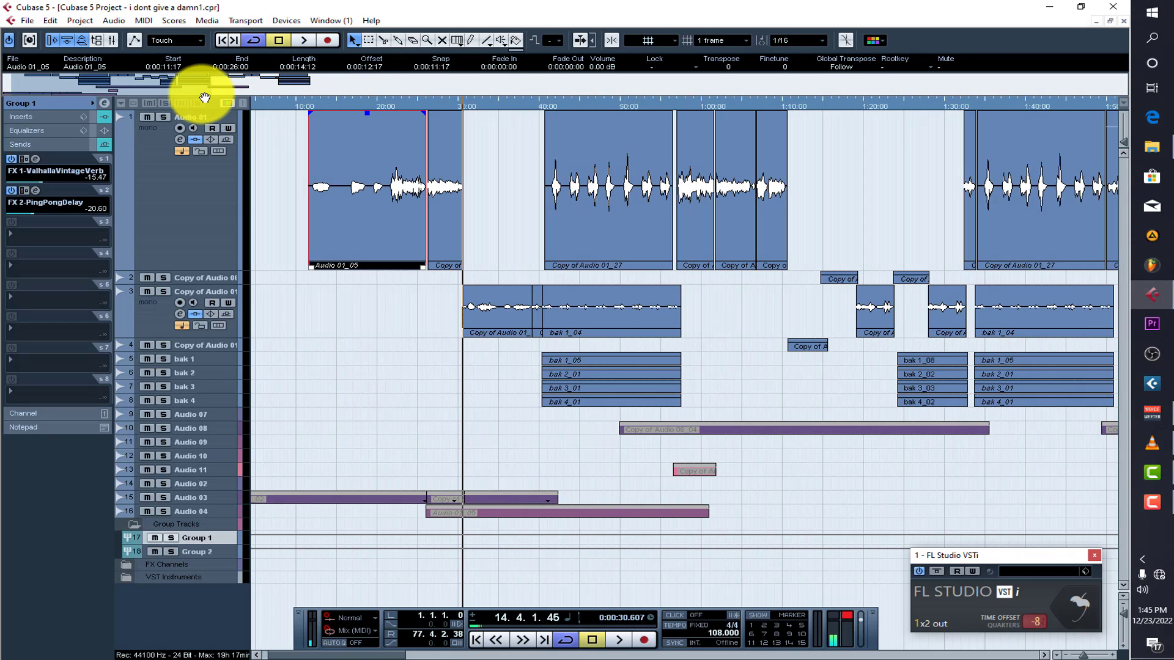
left_click(493, 168)
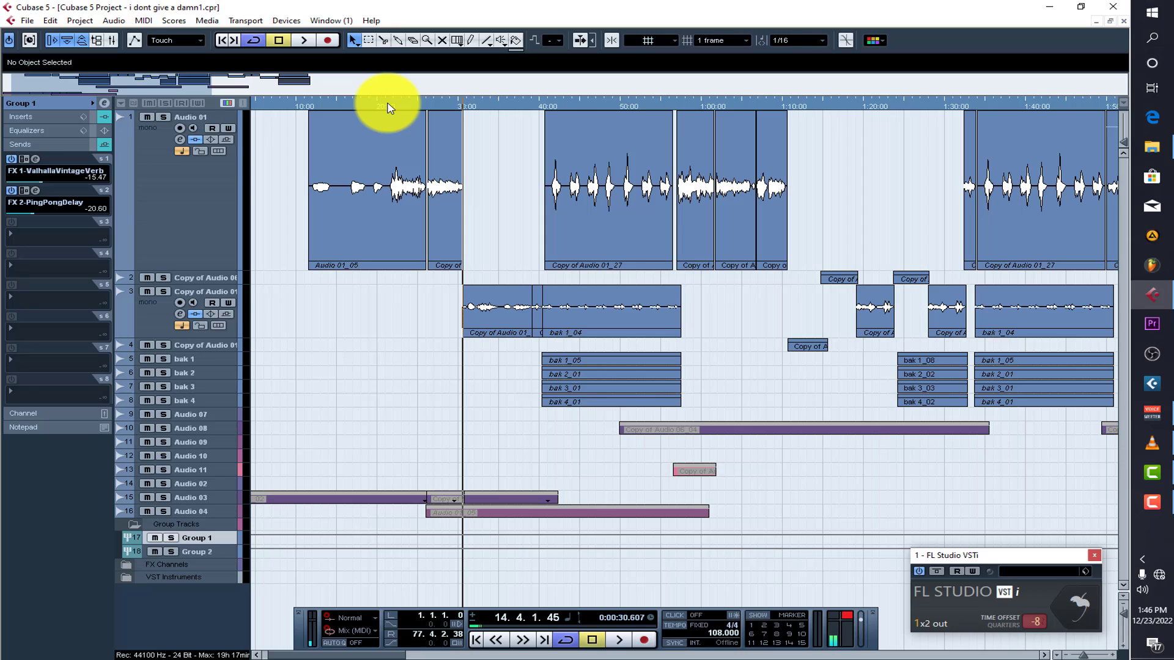
left_click(387, 107)
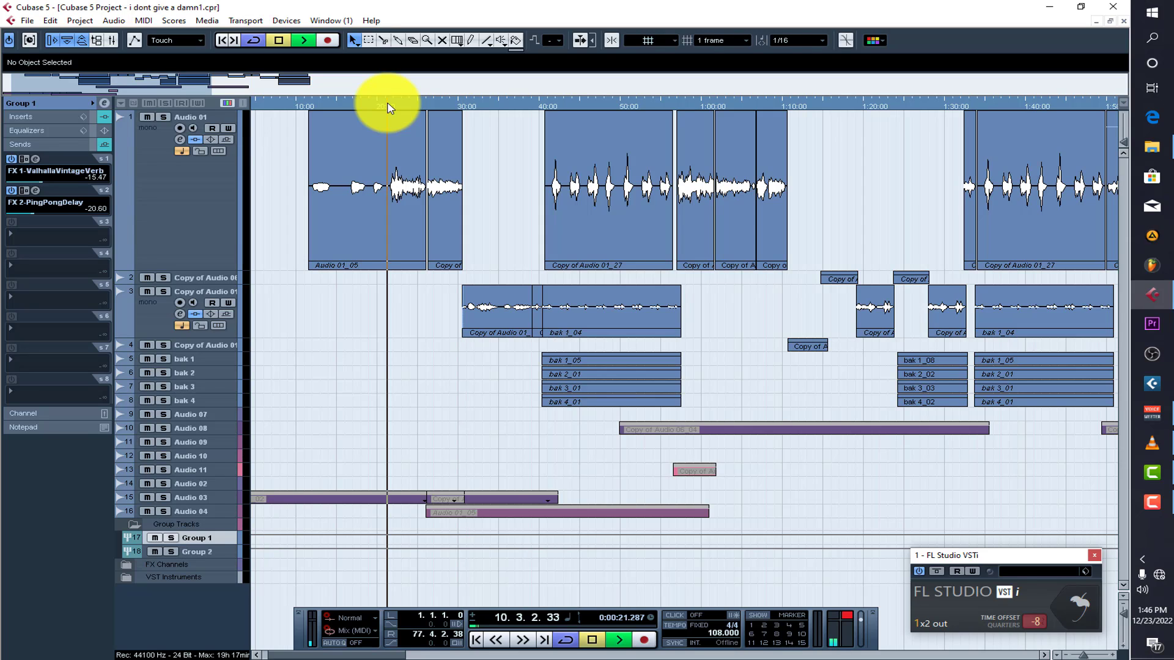
key("space")
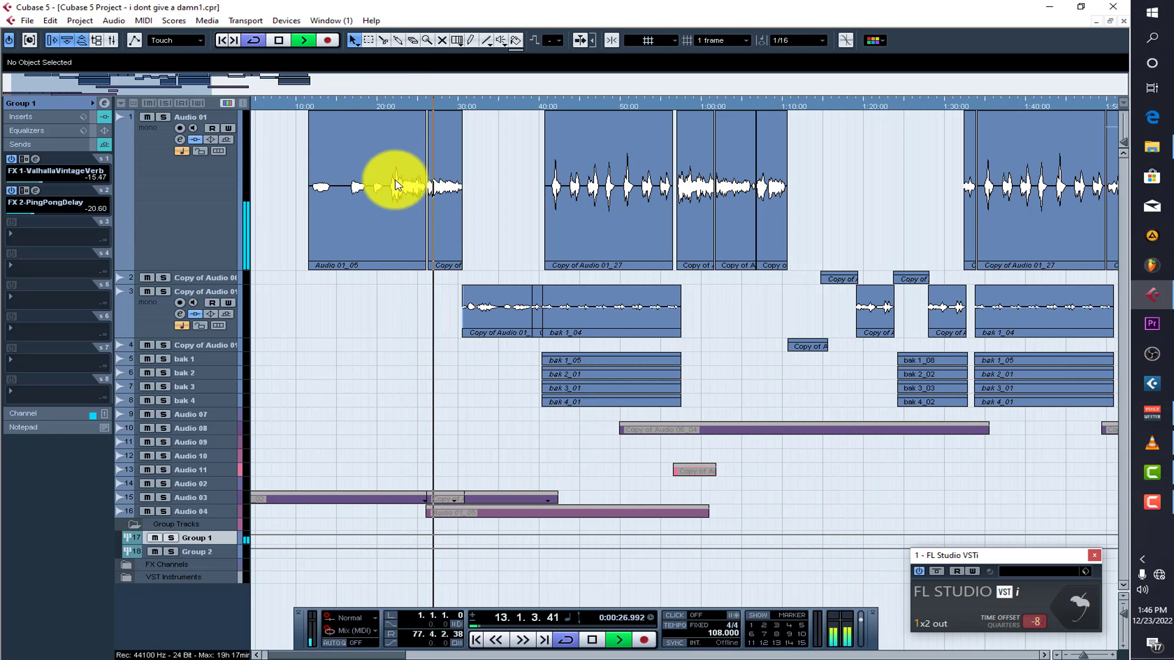
Open the Mixer with extended meters, reset the Stereo Out clip indicator, then close it and maximize the project window
left_click(112, 39)
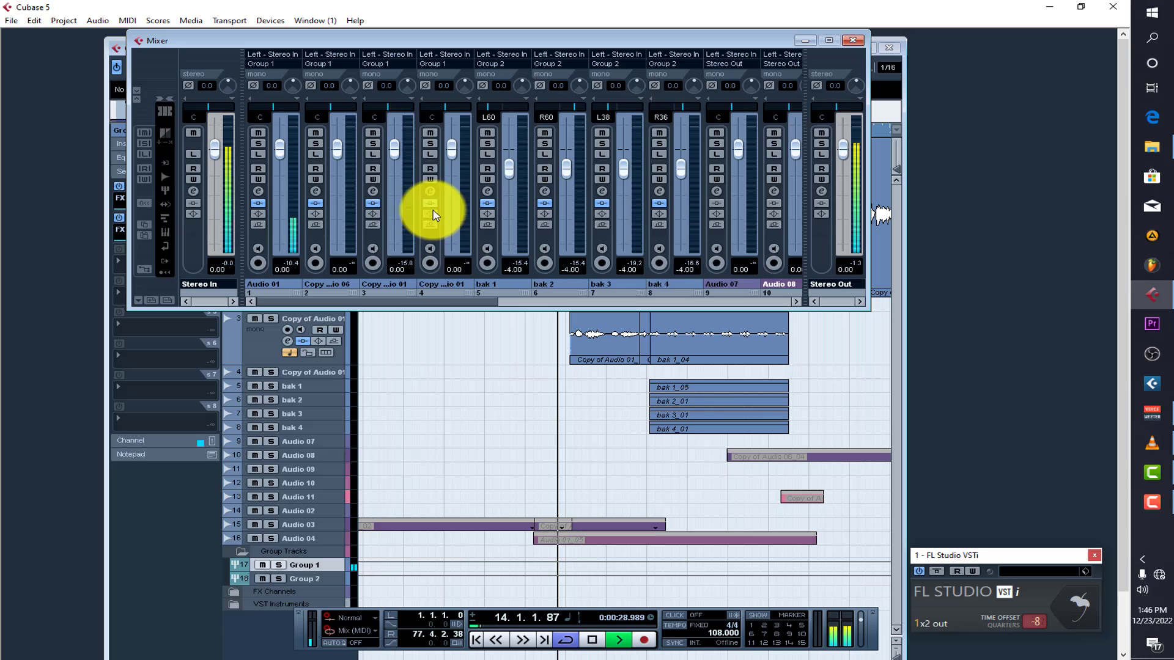
left_click(136, 100)
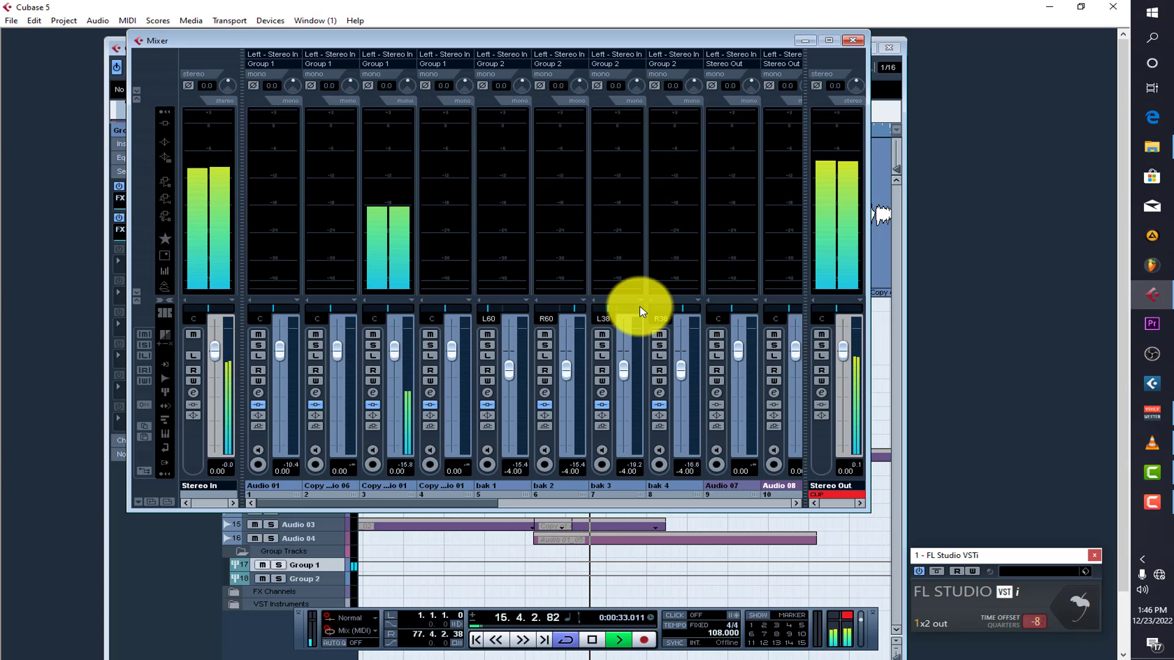
left_click(838, 493)
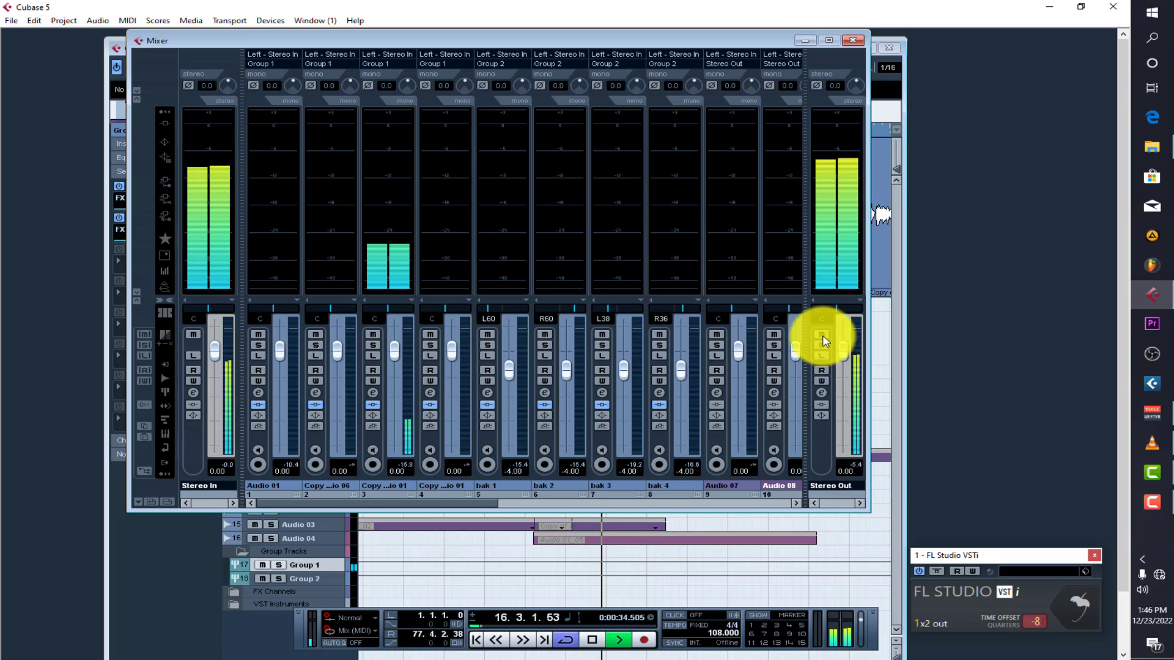
left_click(822, 394)
left_click(822, 394)
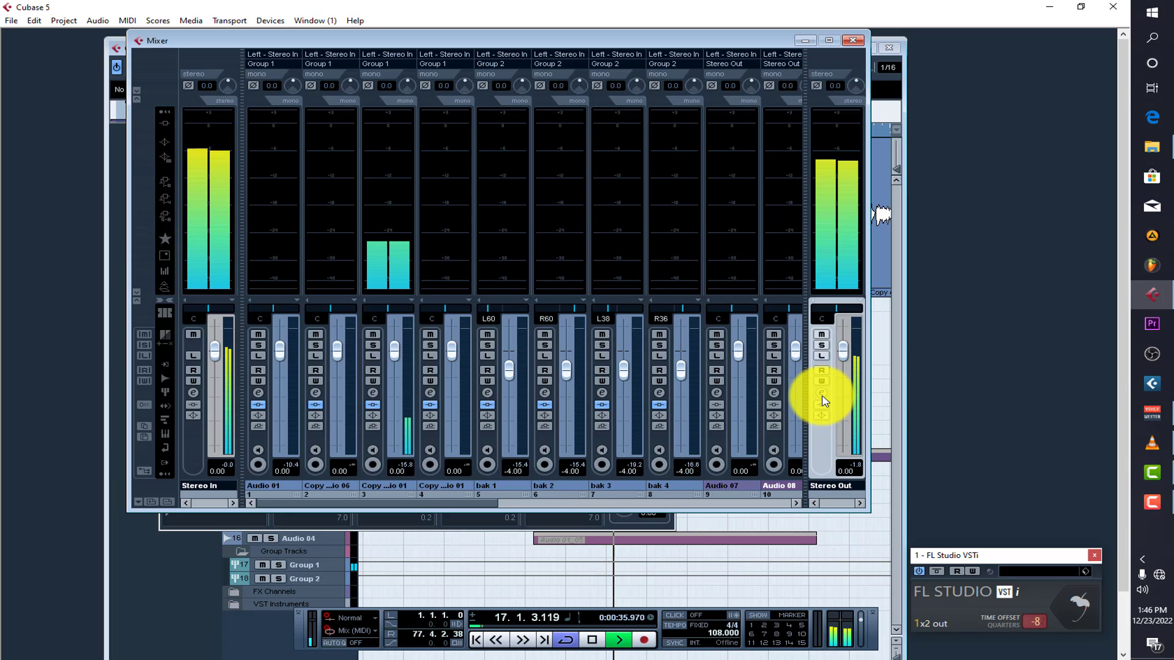
left_click(853, 41)
left_click(866, 48)
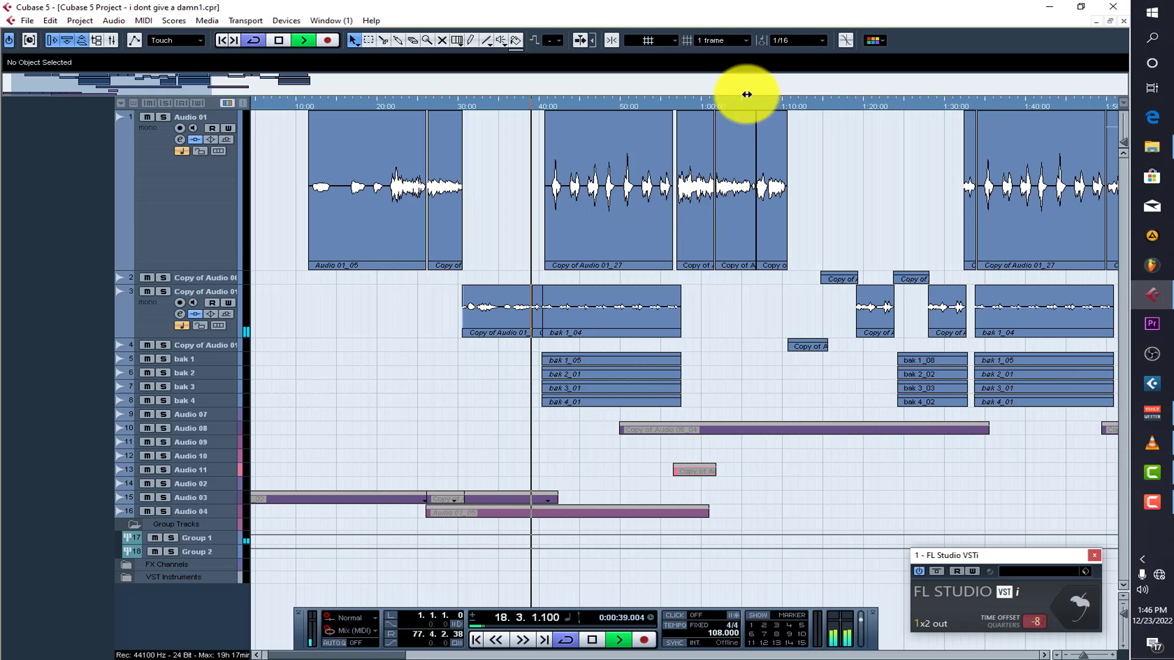